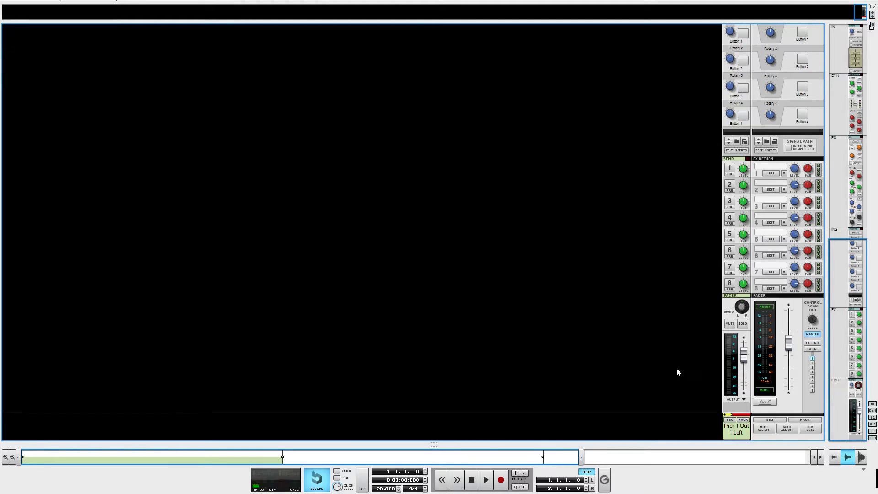
Examine the rack's Selig Gain trim on the Thor channel, plus Thor's amp envelope and master volume settings
mouse_move(791, 350)
key("F6")
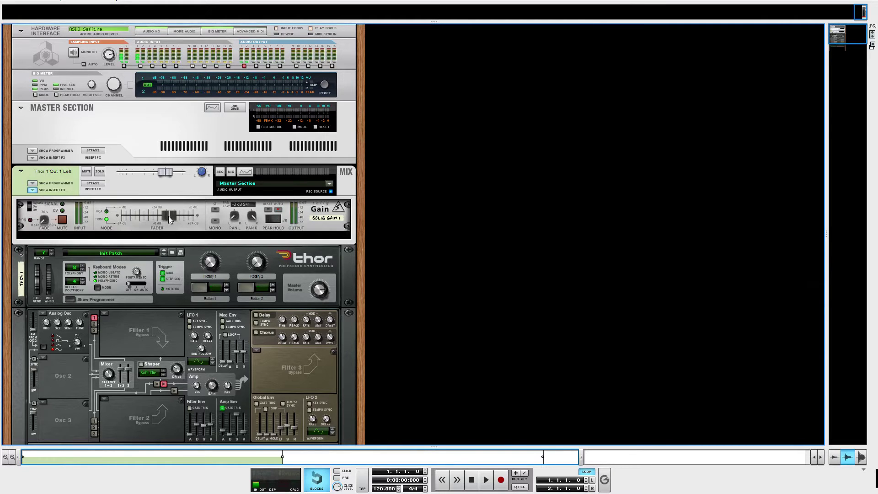
mouse_move(168, 215)
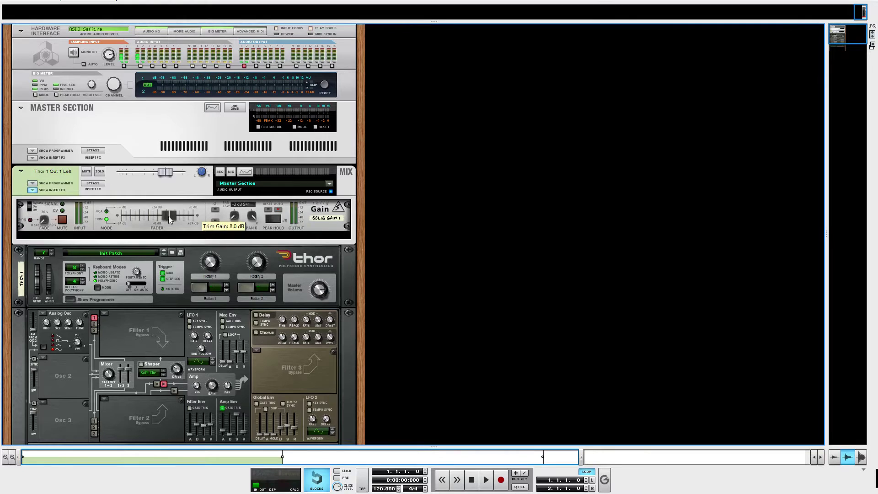
scroll(406, 249, "down", 2)
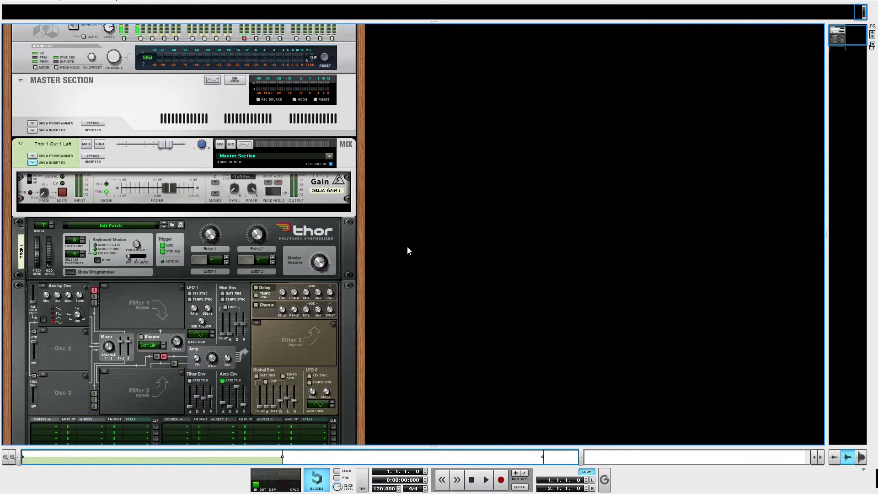
scroll(407, 247, "down", 1)
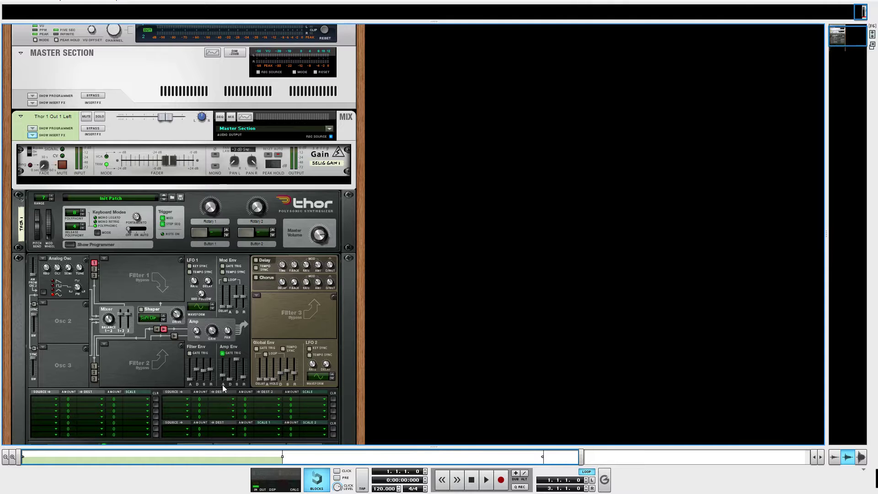
mouse_move(222, 377)
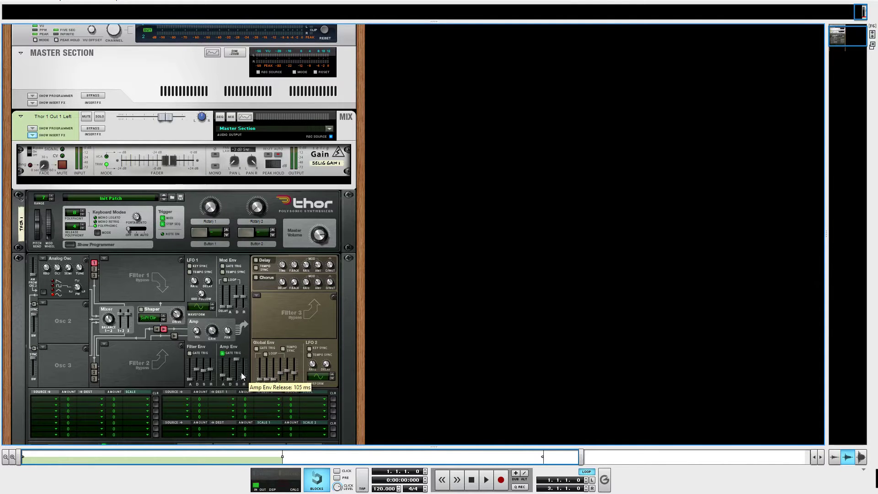
mouse_move(237, 361)
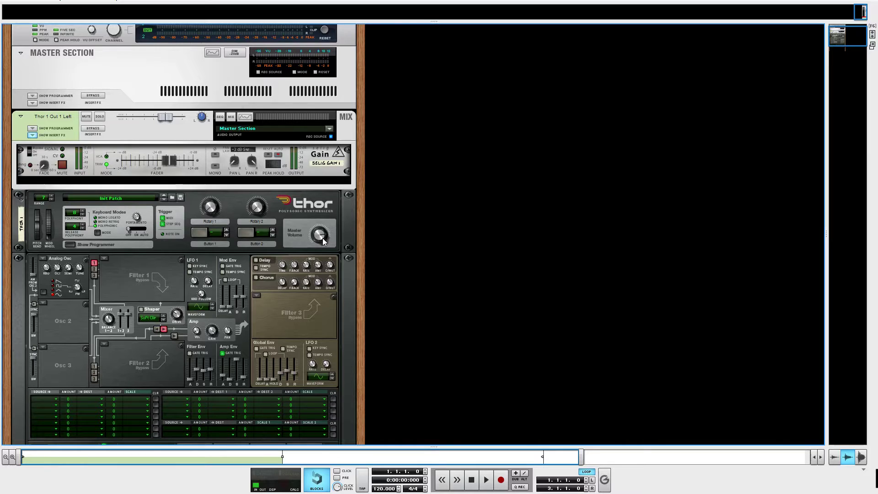
mouse_move(322, 238)
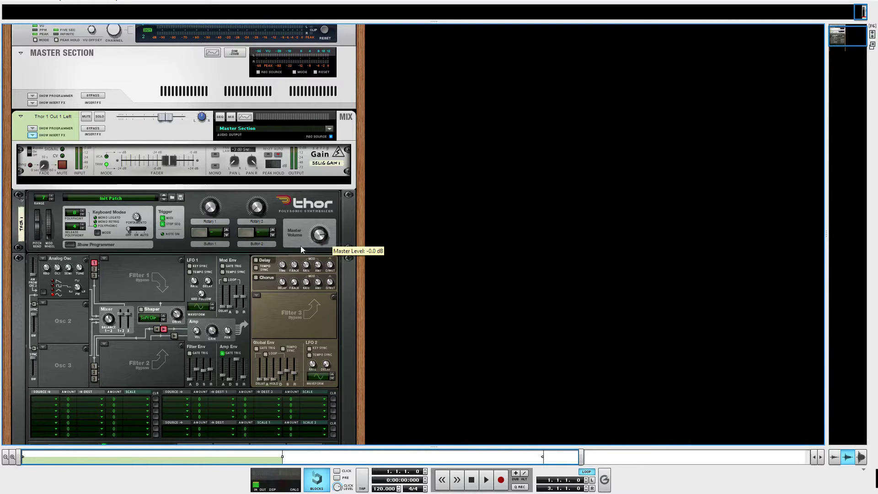
mouse_move(214, 335)
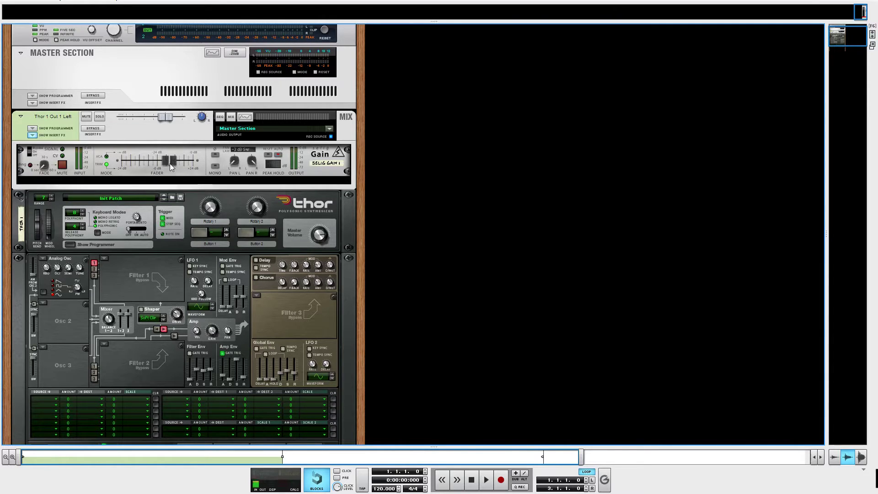
mouse_move(170, 161)
scroll(459, 186, "down", 3)
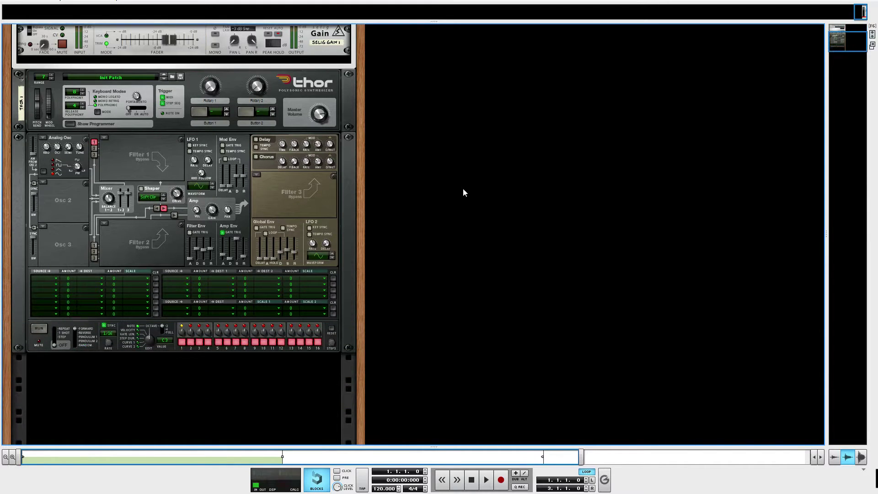
Create a new audio track in the sequencer and set its mono input to Thor 1 Out 1 Left Left
key("F7")
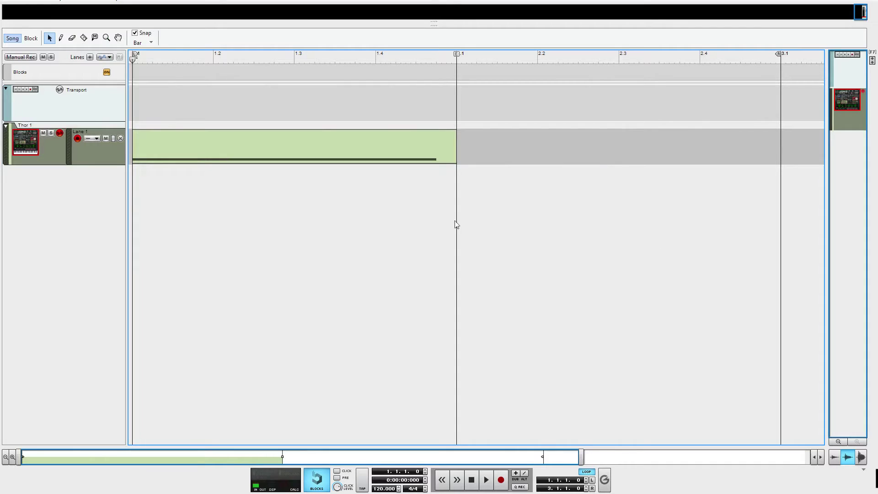
right_click(75, 205)
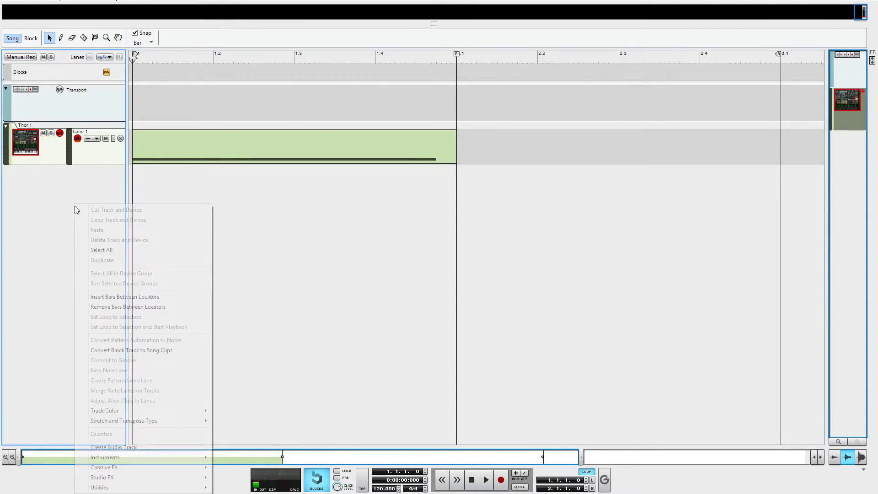
left_click(105, 447)
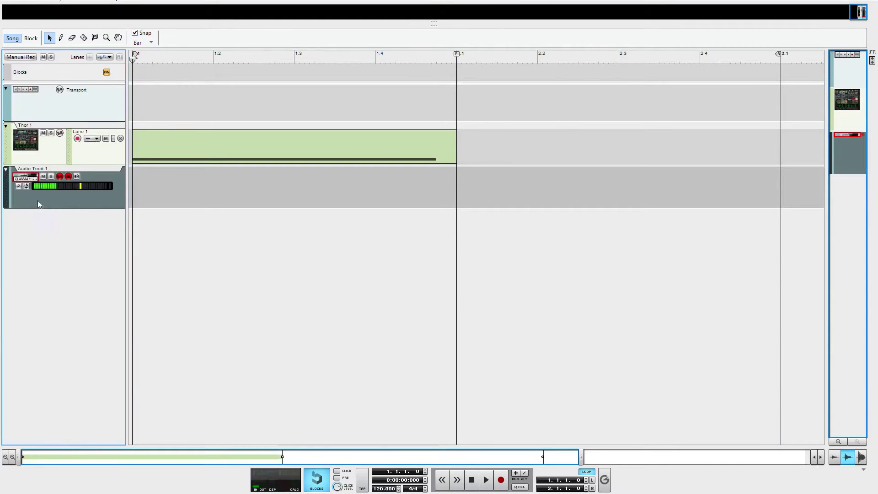
left_click(26, 186)
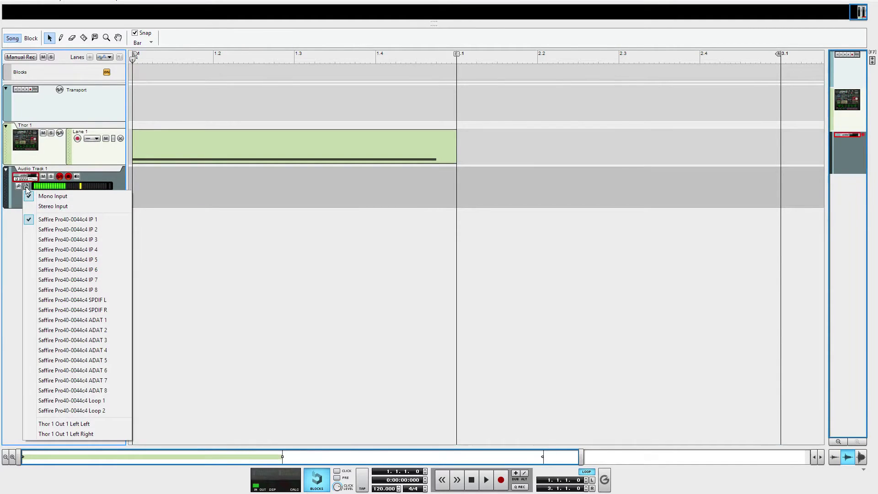
left_click(32, 424)
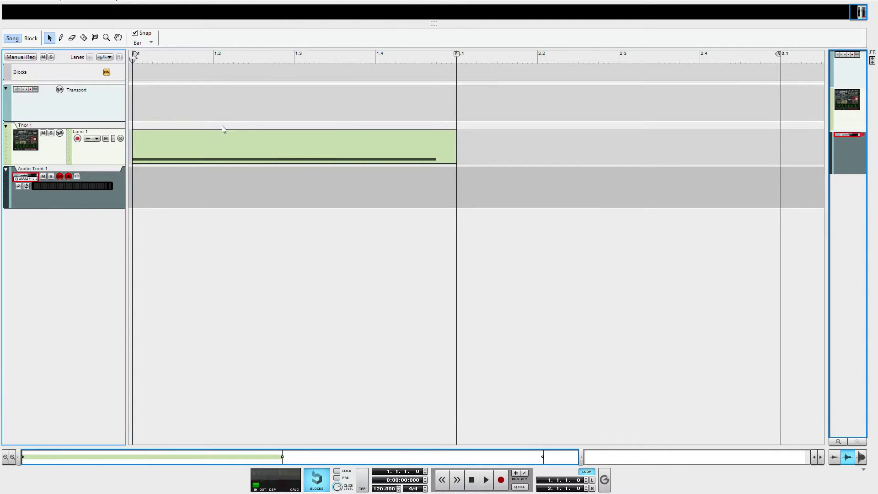
key("F6")
scroll(366, 105, "up", 3)
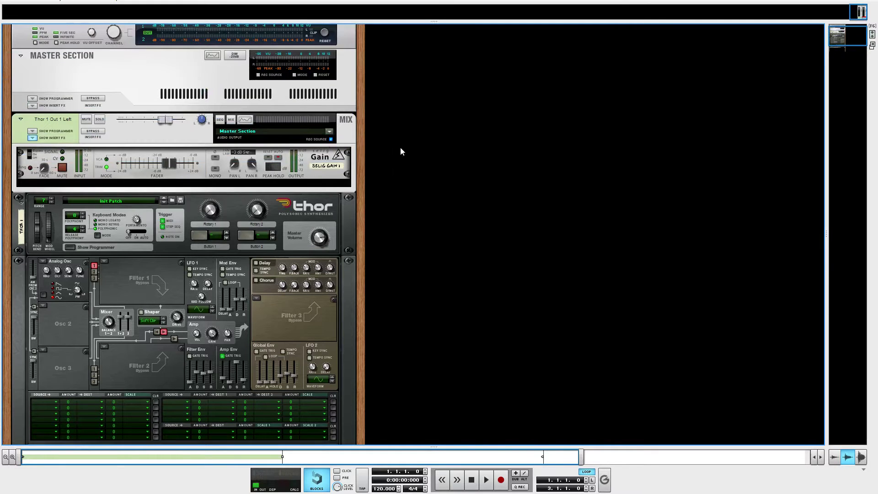
key("F7")
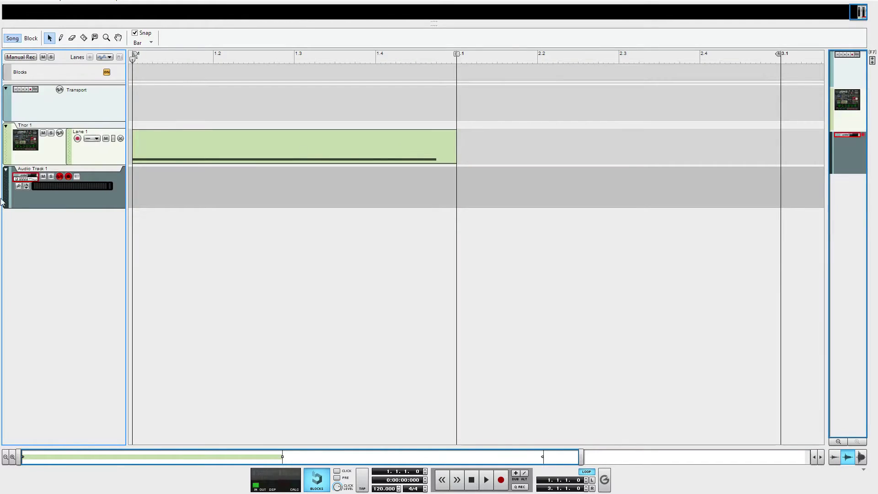
left_click(27, 186)
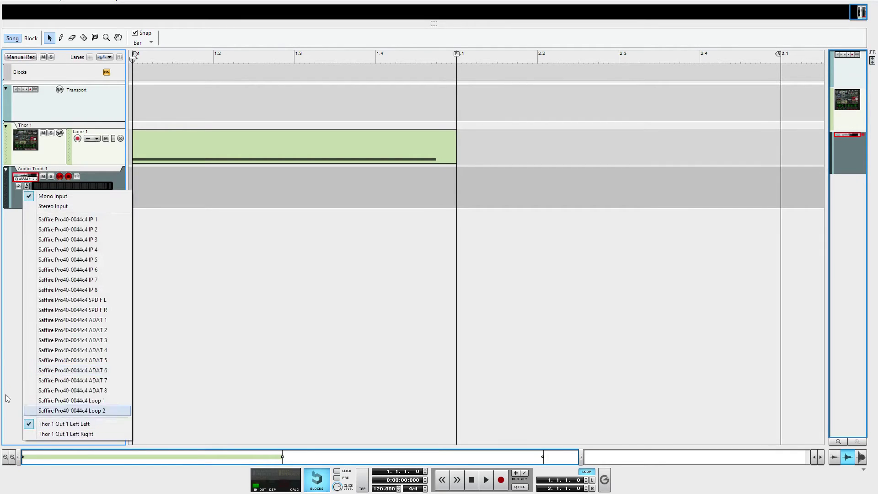
left_click(8, 301)
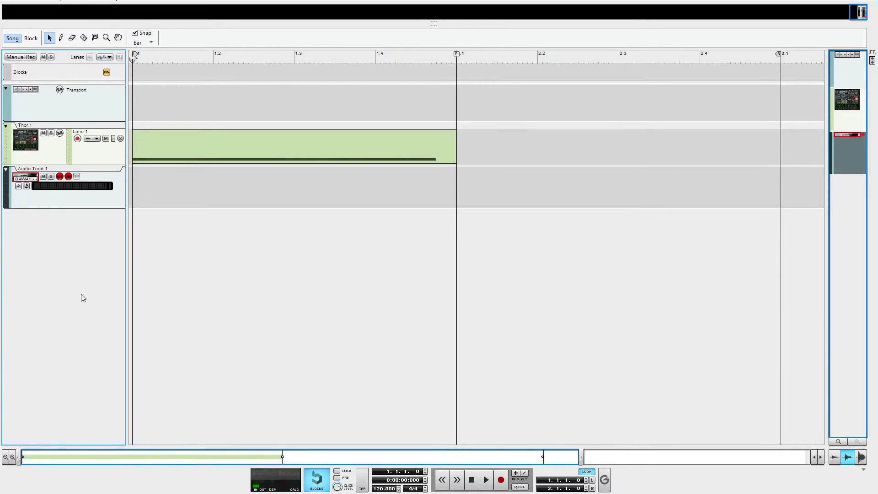
Record Thor's output onto Audio Track 1 from the song start to just past the start of bar 2
left_click(84, 200)
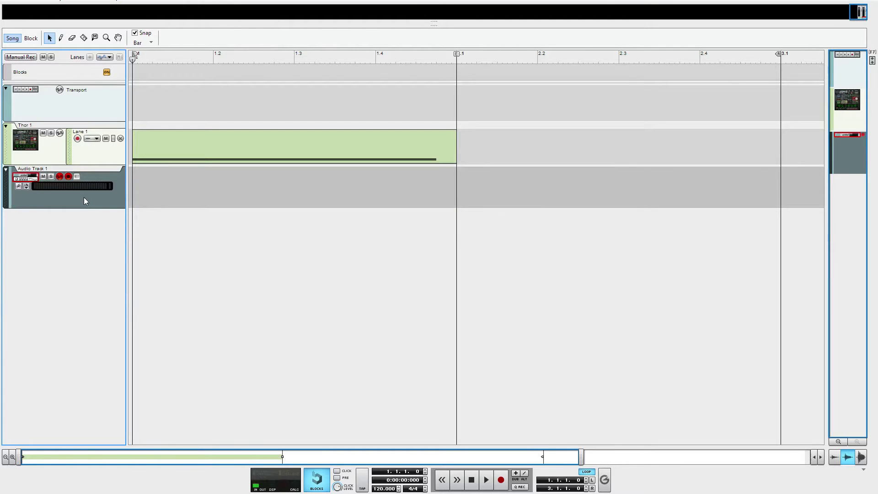
key("ctrl+Return")
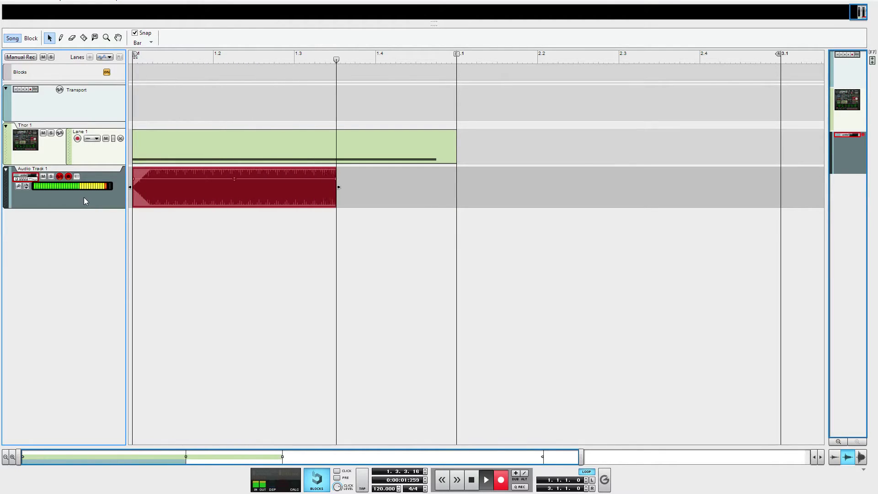
key("space")
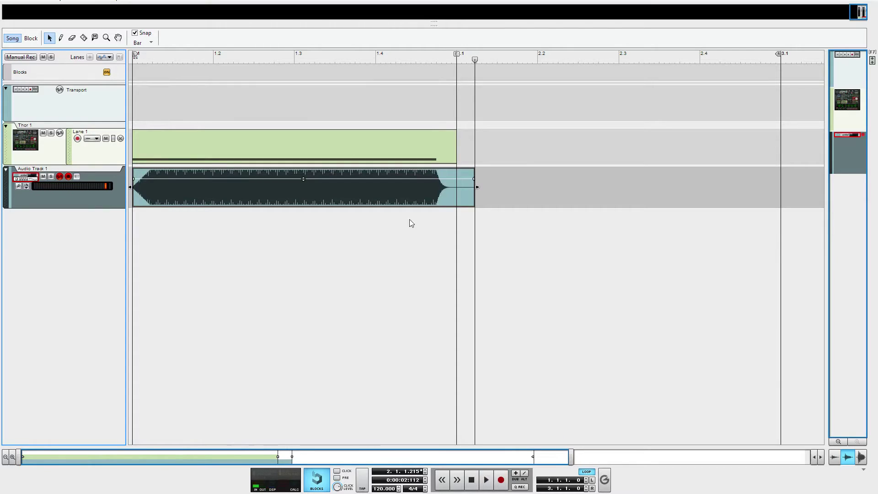
Split the recorded clip on Audio Track 1 at bar 2, erase the excess piece, and return the playhead to the song start
key("r")
left_click(460, 196)
key("e")
left_click(463, 192)
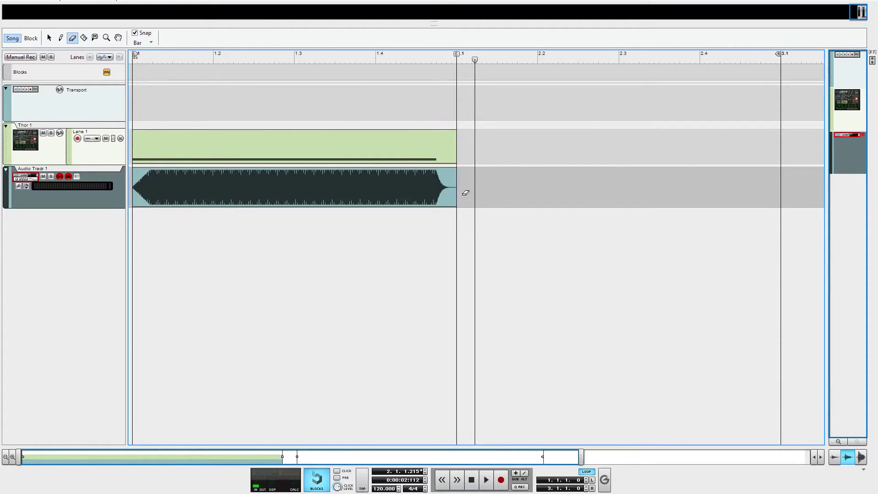
key("q")
key("Home")
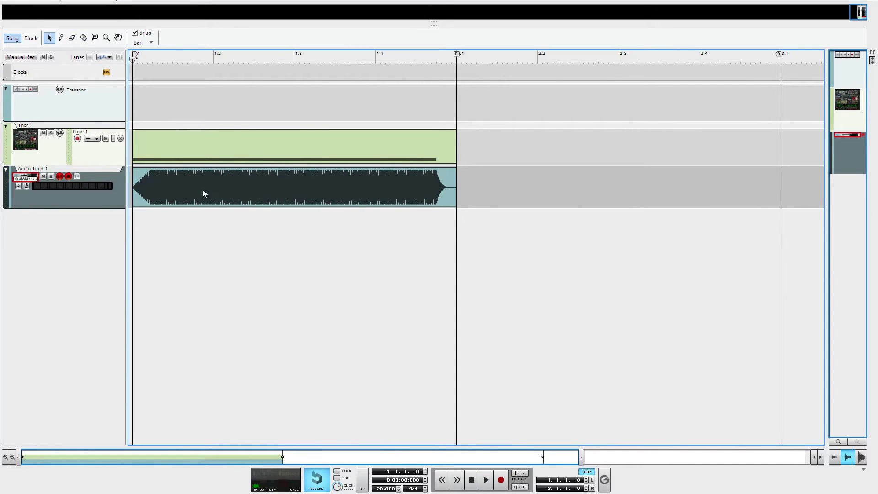
scroll(202, 189, "up", 6)
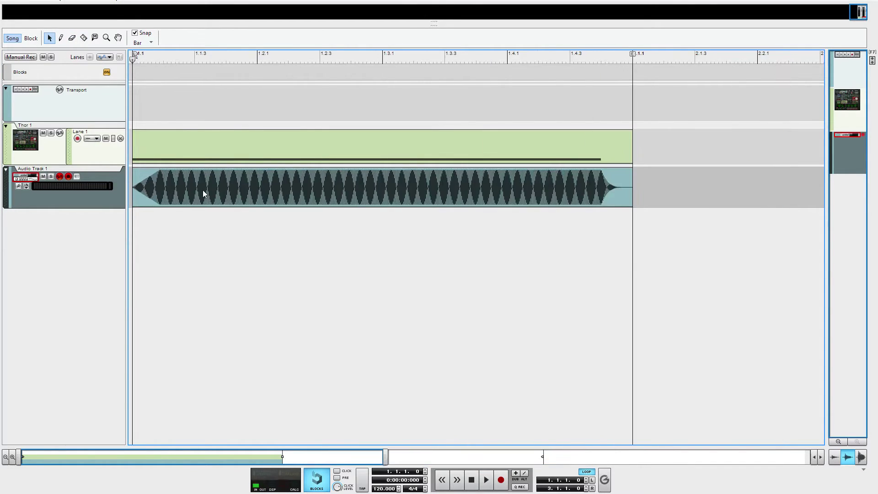
scroll(220, 190, "up", 3)
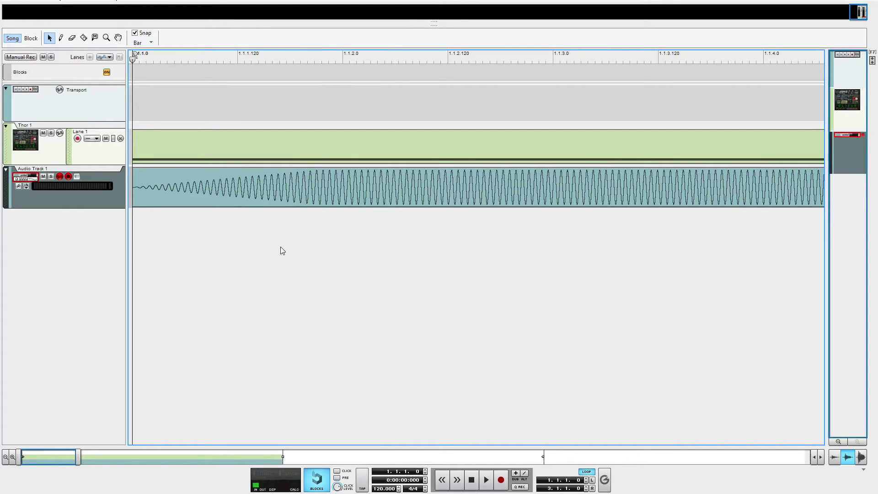
Raise the trim gain slightly on the Selig Gain insert in Thor's mix channel
key("F6")
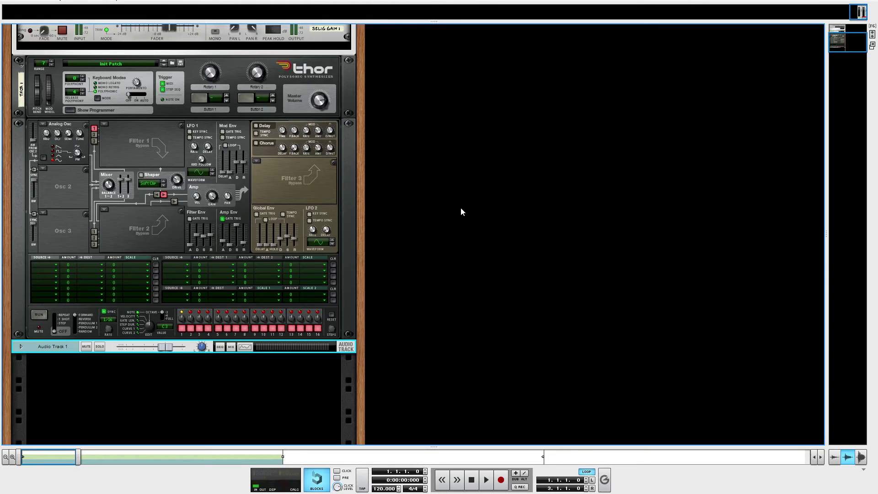
scroll(460, 212, "up", 5)
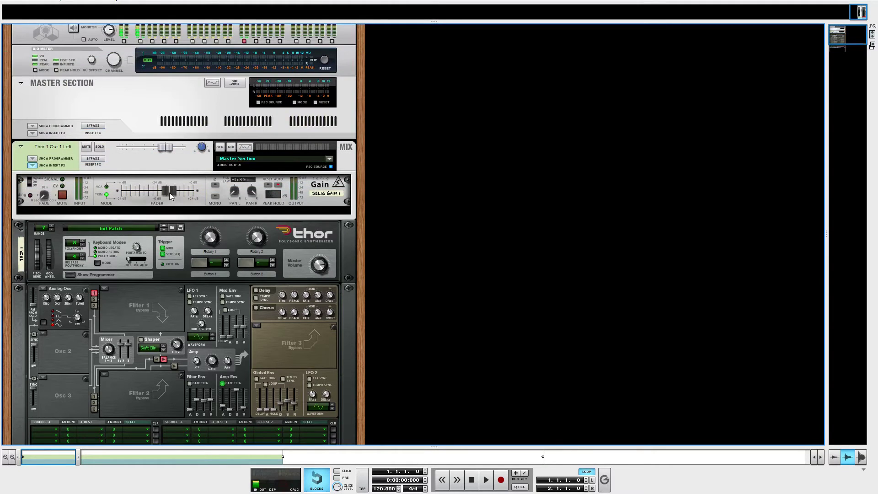
mouse_move(169, 193)
key("Down")
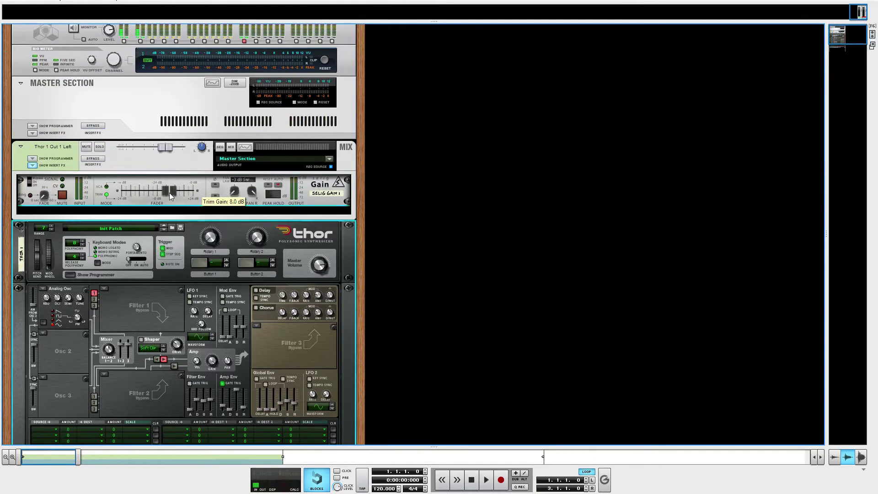
left_click_drag(173, 191, 193, 194)
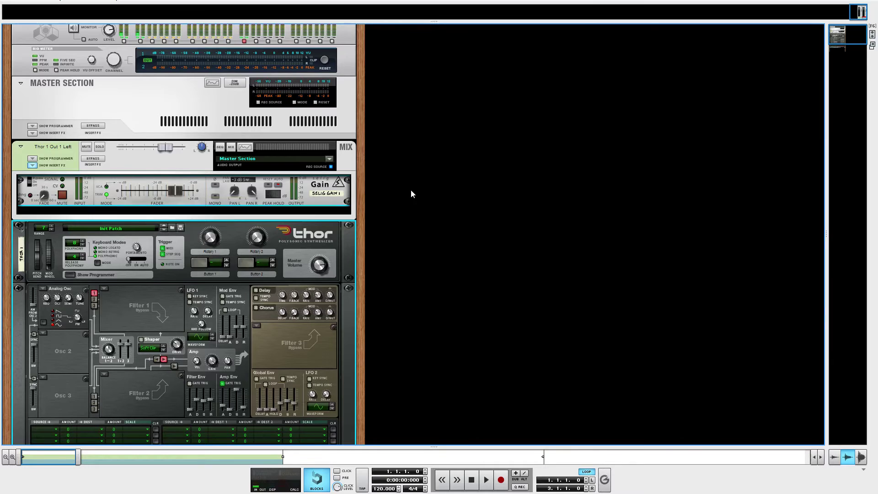
Create a second audio track in the sequencer with Thor 1 Out 1 Left Left as its mono input
key("F7")
right_click(97, 243)
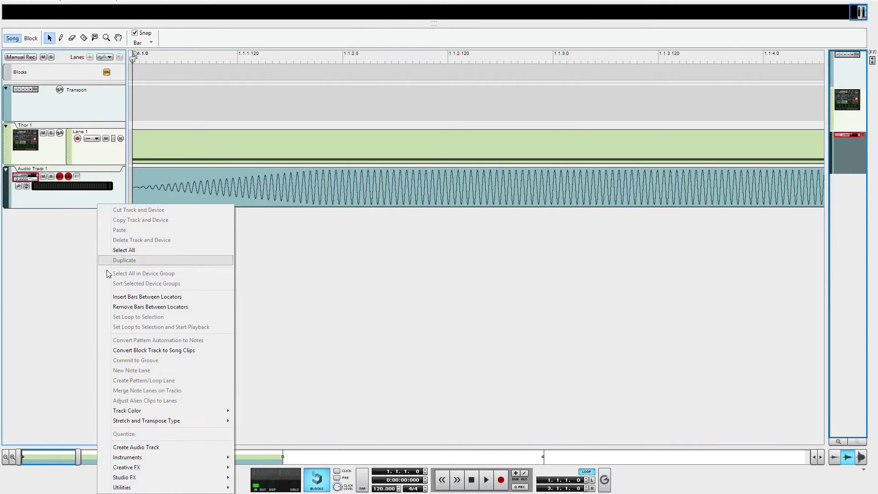
left_click(121, 448)
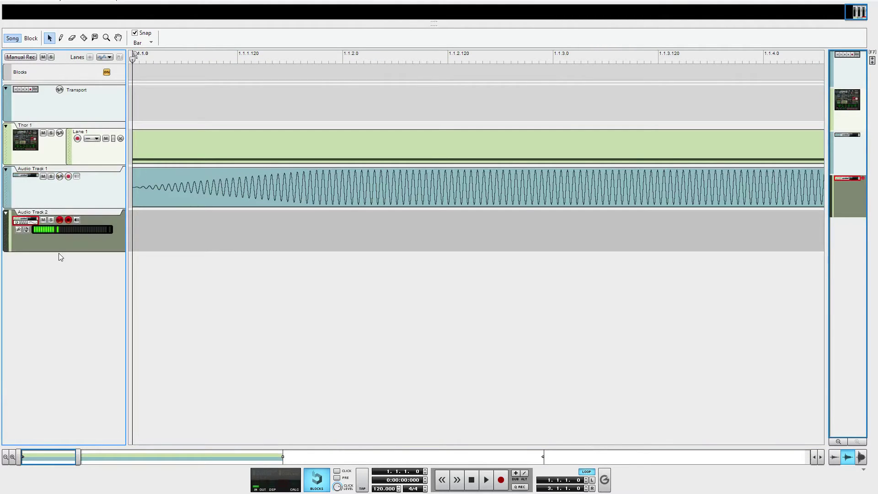
left_click(26, 230)
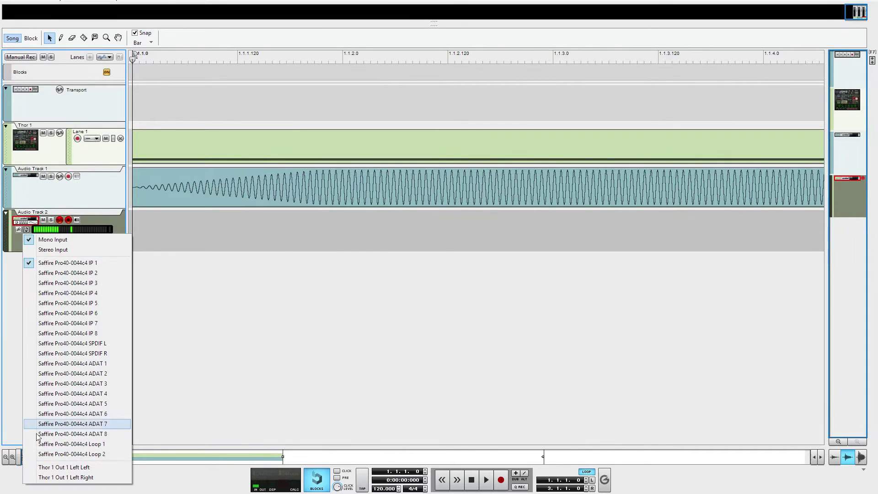
left_click(58, 466)
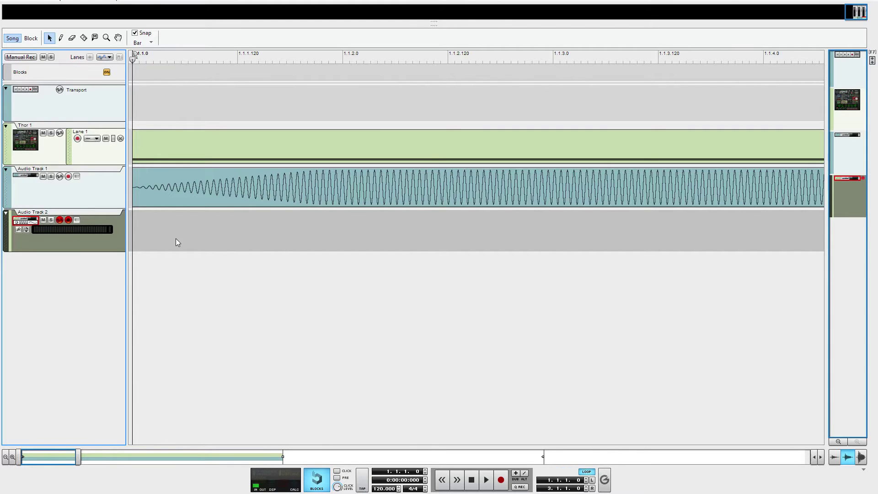
Record Thor's boosted output onto Audio Track 2 from the song start until past bar 2
key("ctrl+Return")
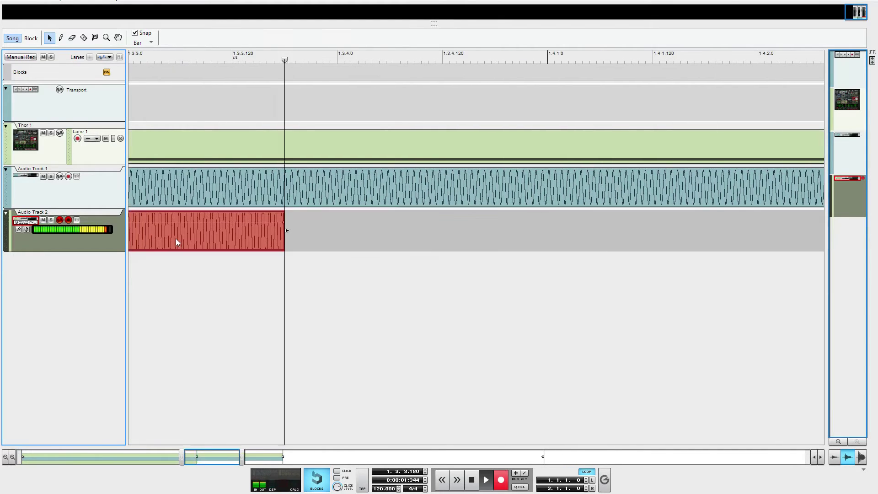
key("space")
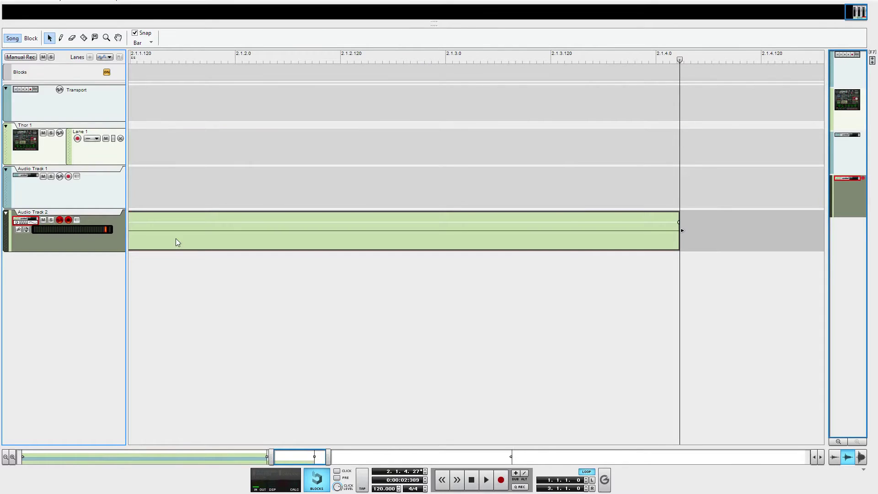
Split the recorded clip on Audio Track 2 at bar 2, erase the excess piece, and return the playhead to the song start
key("ctrl+minus")
key("ctrl+minus")
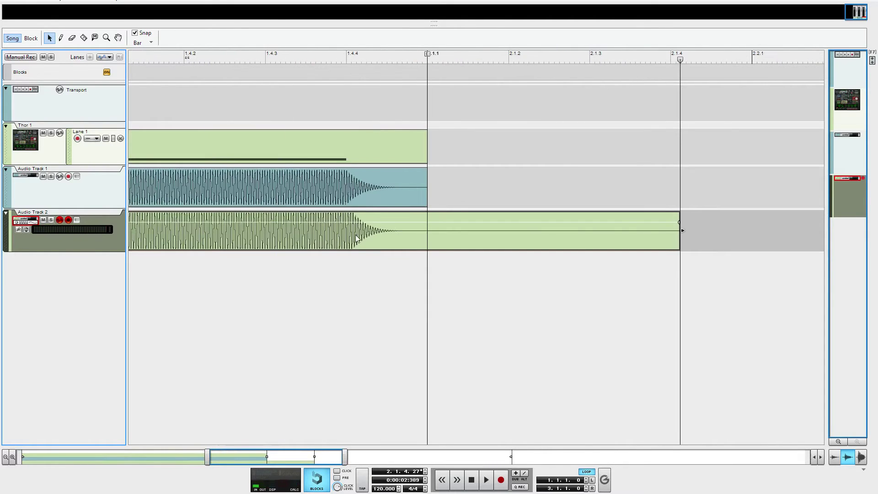
key("r")
left_click(429, 239)
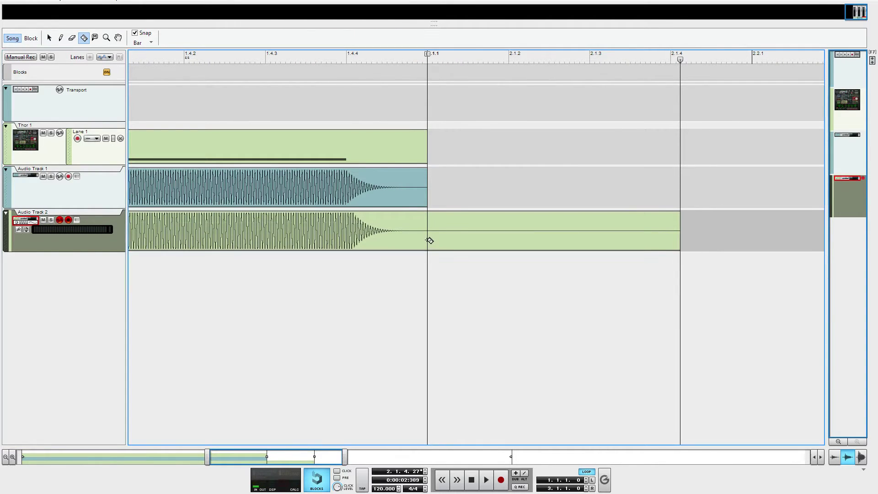
key("e")
left_click(466, 238)
key("q")
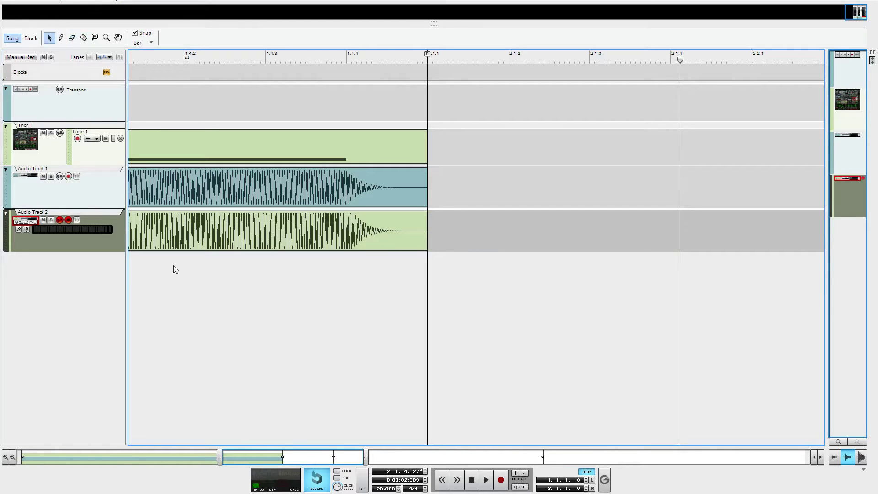
key("Home")
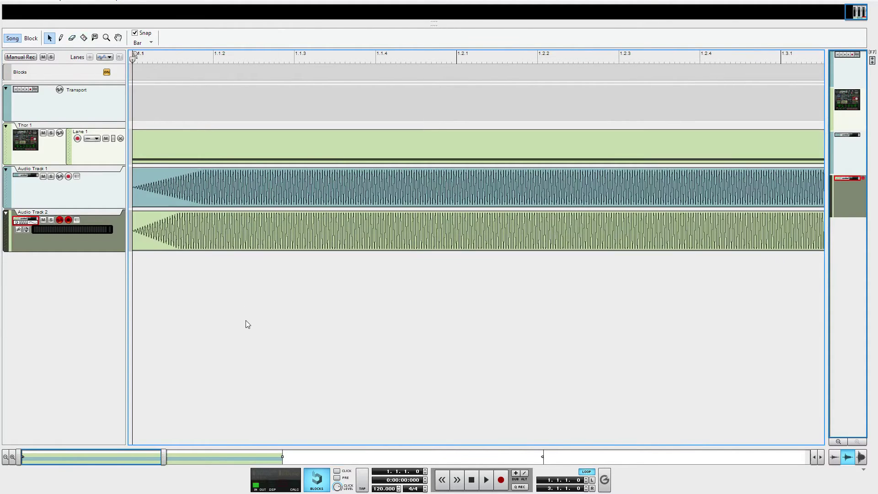
Bounce the Audio Track 2 clip to disk as Audio Track 2.wav in the Reason folder, using a 48,000 Hz sample rate
scroll(211, 274, "up", 5)
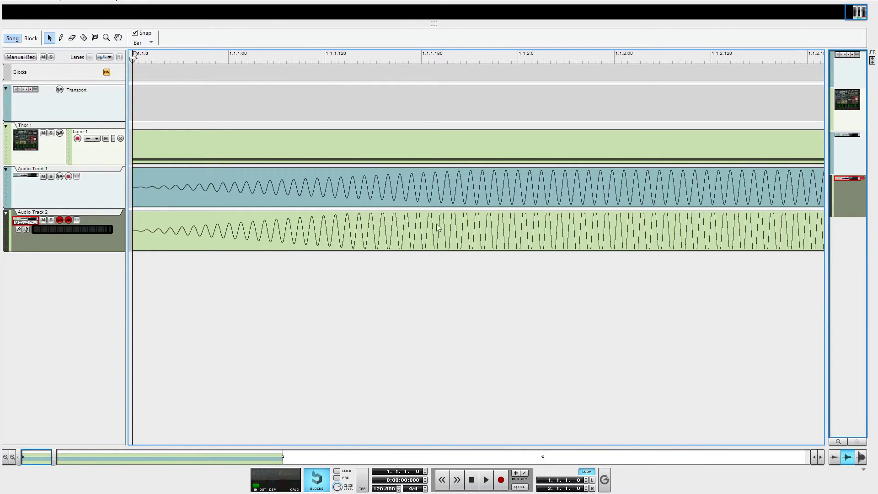
right_click(369, 228)
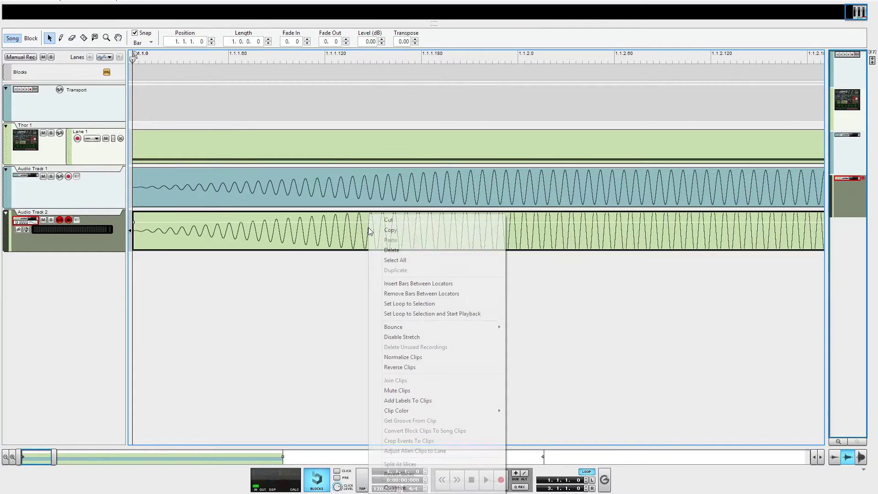
left_click(407, 367)
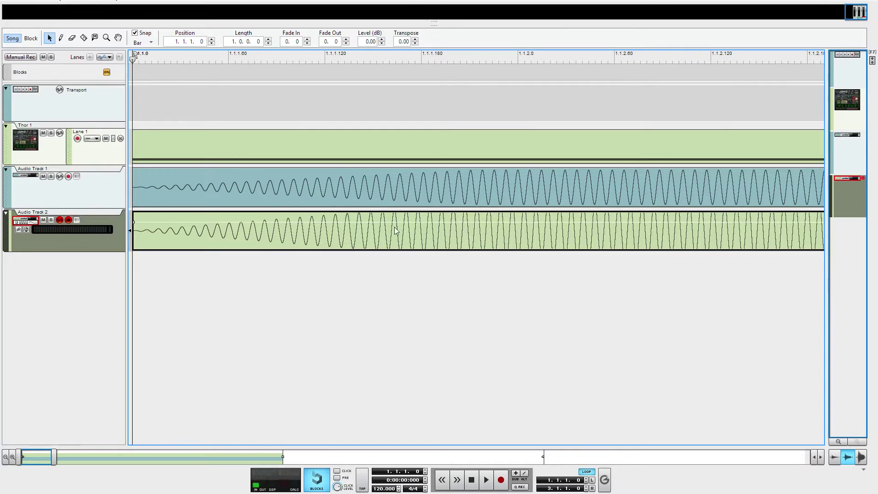
right_click(449, 230)
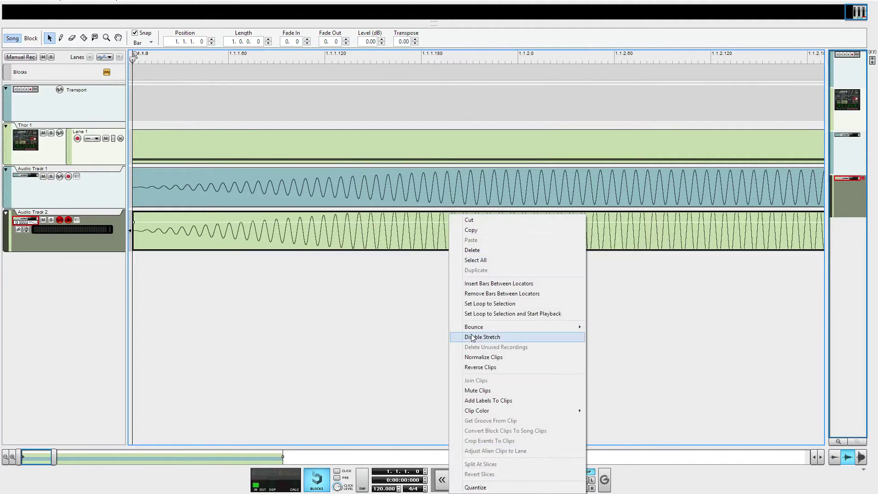
mouse_move(540, 327)
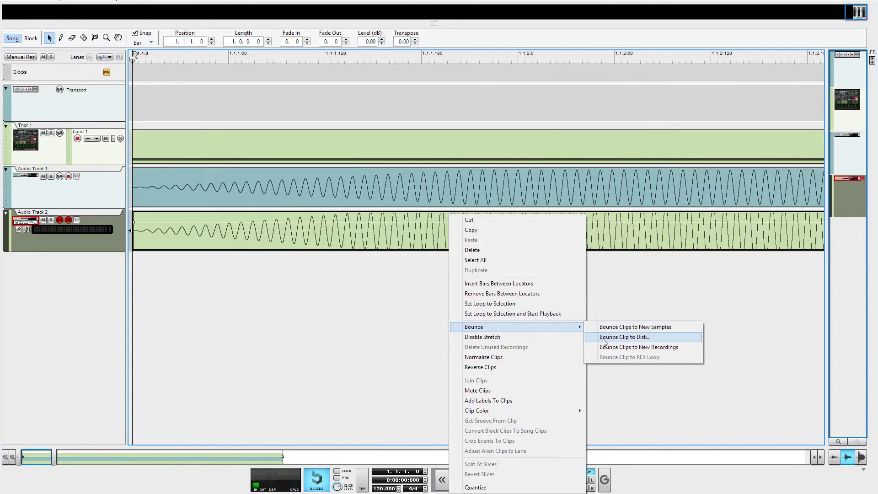
left_click(605, 337)
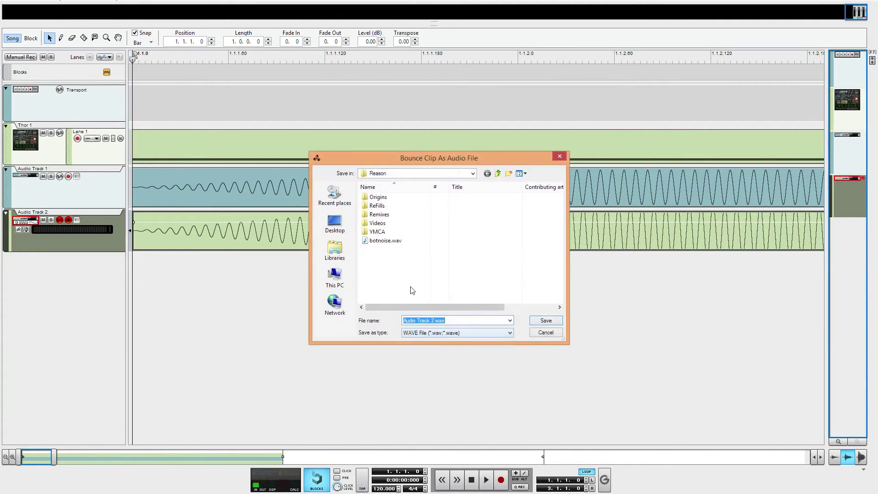
left_click(545, 321)
left_click(451, 229)
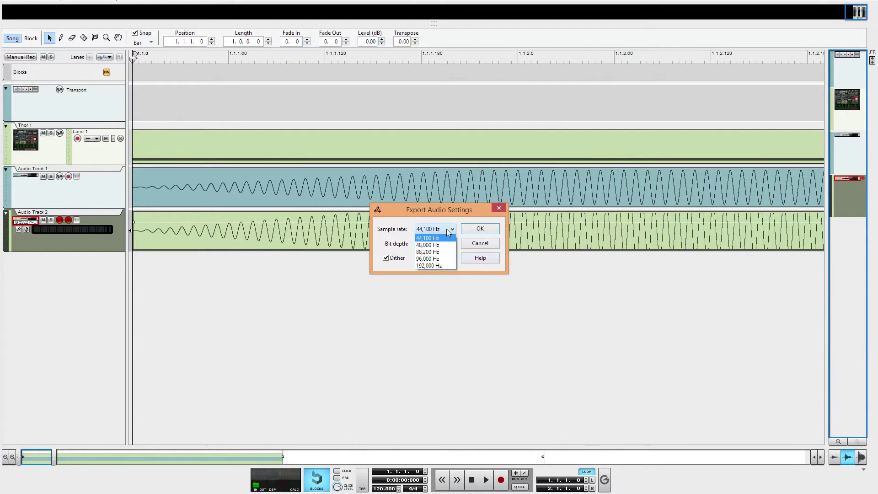
left_click(437, 242)
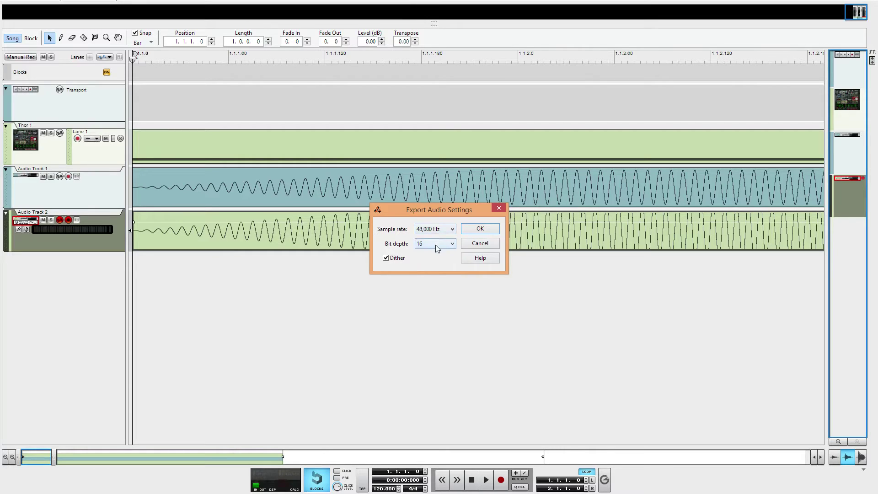
left_click(435, 259)
left_click(480, 230)
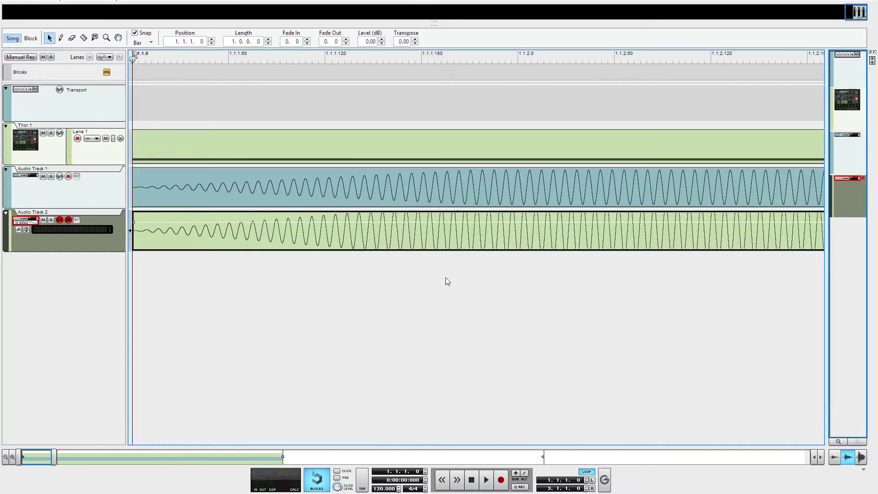
Create a third audio track, import the bounced Audio Track 2.wav from the Reason folder onto it, and disarm its recording
right_click(60, 283)
left_click(96, 234)
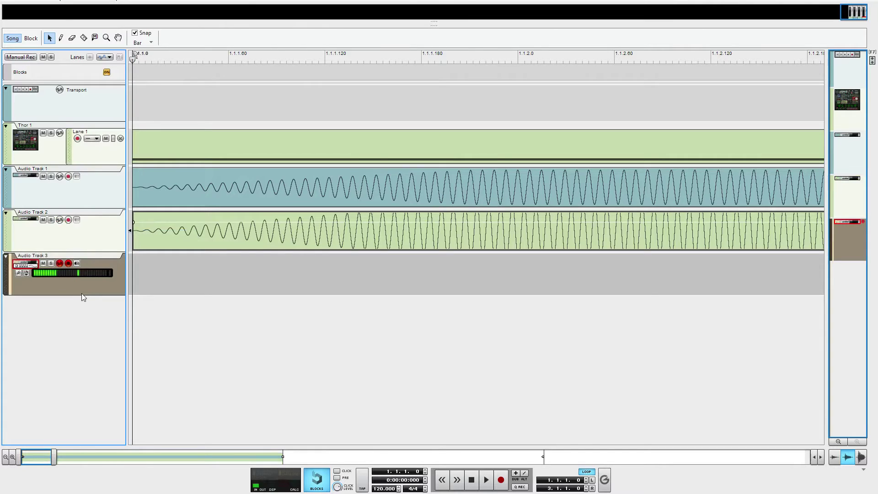
key("ctrl+i")
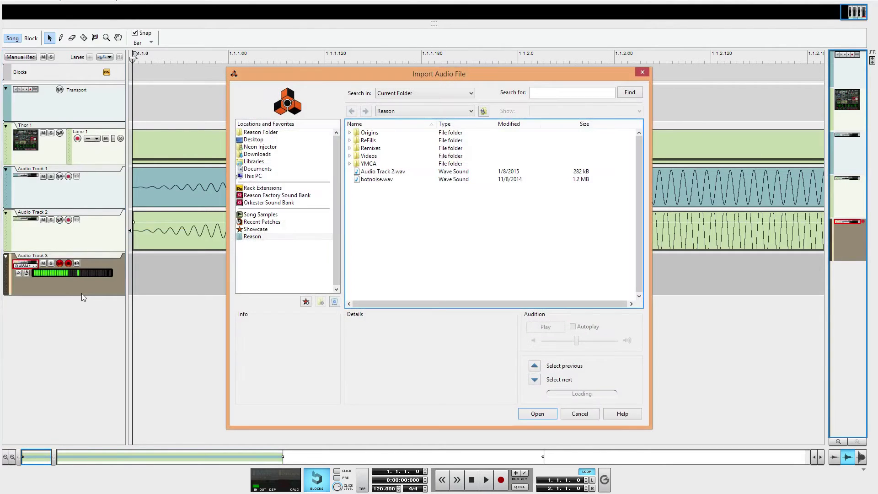
double_click(392, 172)
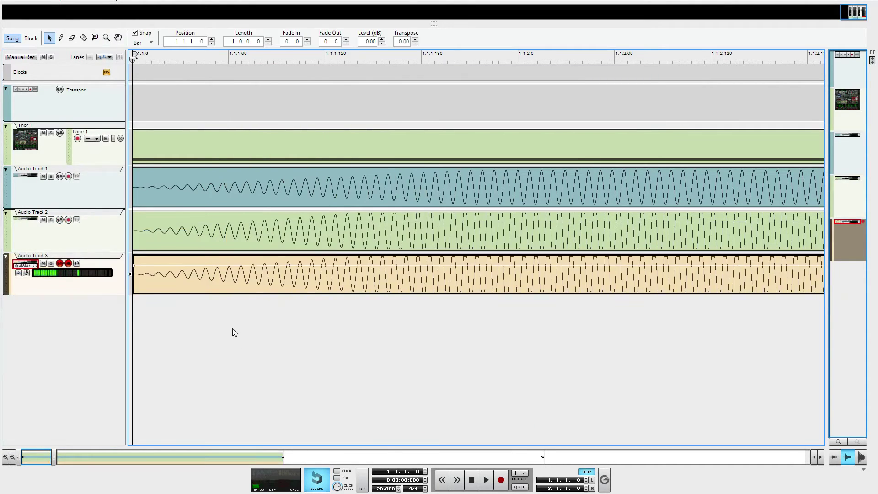
left_click(67, 268)
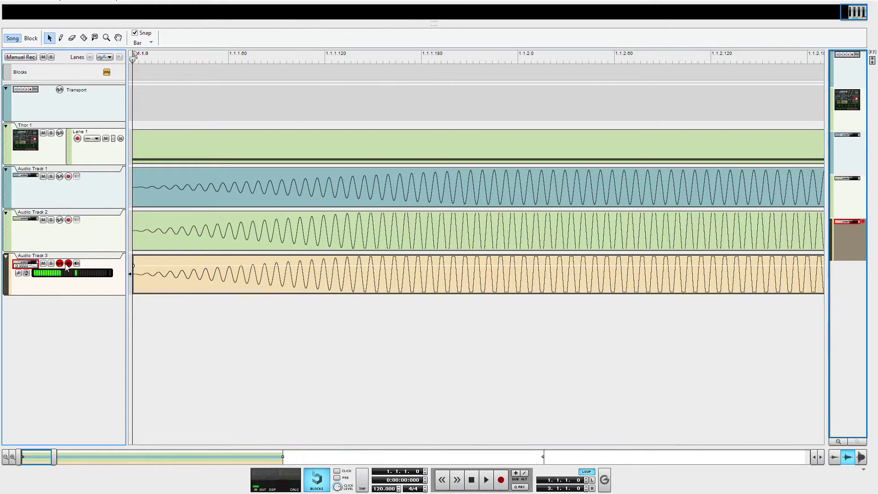
left_click(67, 264)
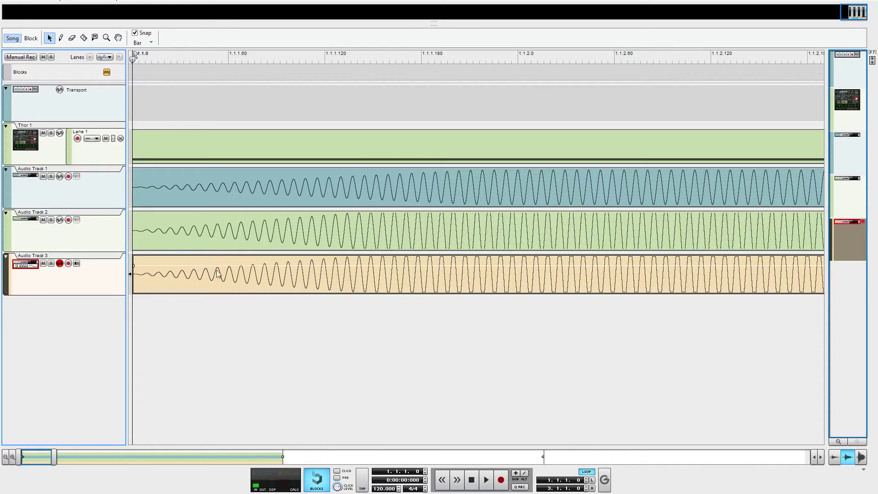
Undo the audio file import and the creation of Audio Track 3
key("Delete")
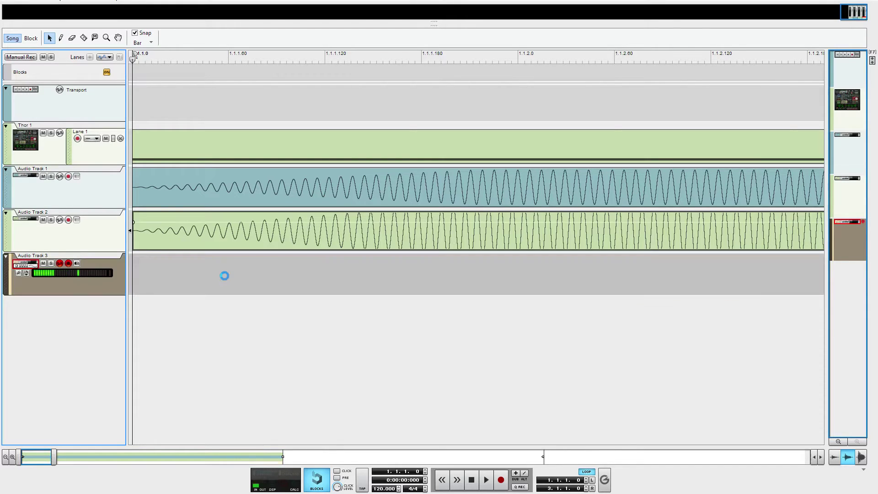
key("Delete")
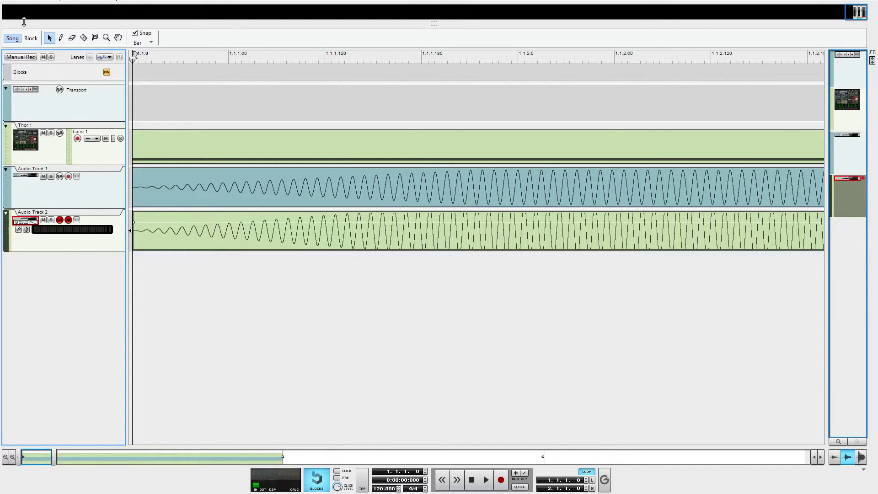
Bounce only Audio Track 2's mixer channel to a normalized WAVE file, applying all except the fader section and changing sample rate and bit depth
left_click(8, 1)
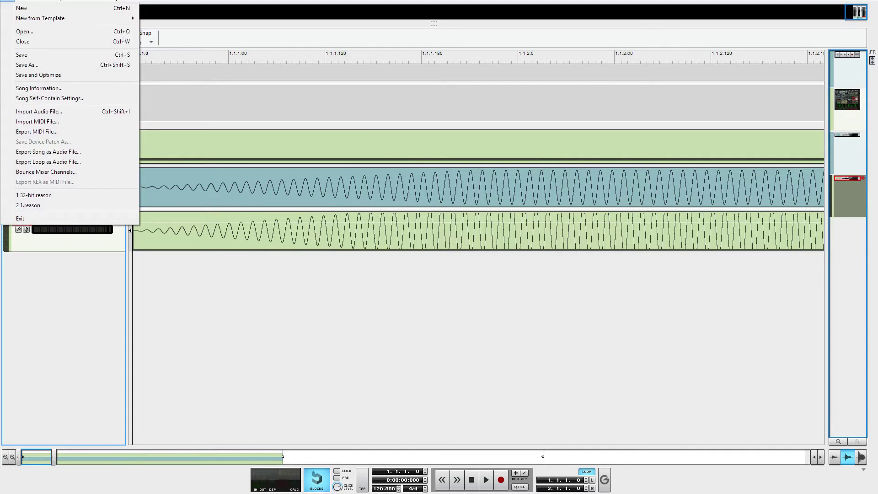
left_click(19, 172)
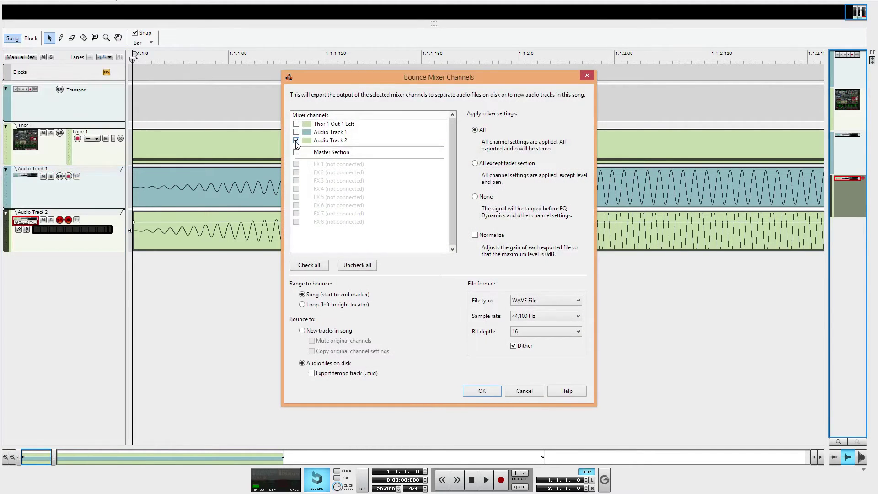
left_click(475, 163)
left_click(476, 236)
left_click(531, 316)
left_click(533, 332)
left_click(532, 331)
left_click(534, 347)
left_click(481, 391)
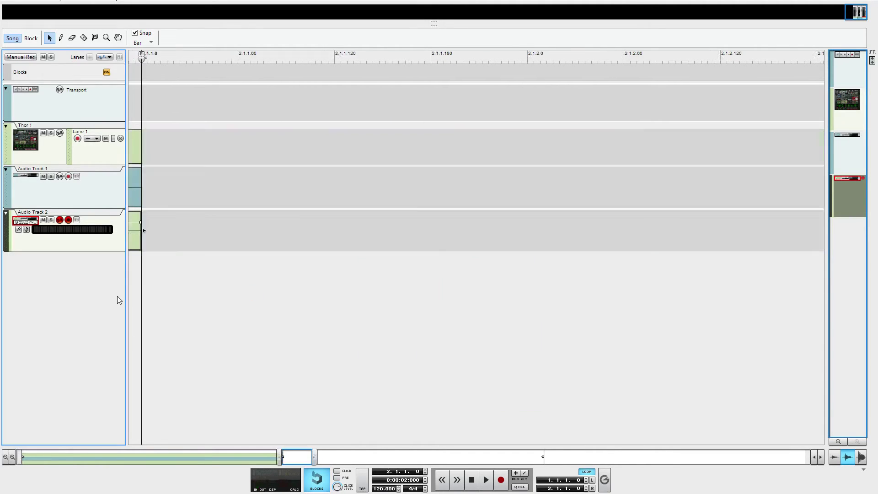
Create a third audio track with recording disarmed and import Audio Track 2.wav from the Bounce 32-bit folder onto it
right_click(67, 290)
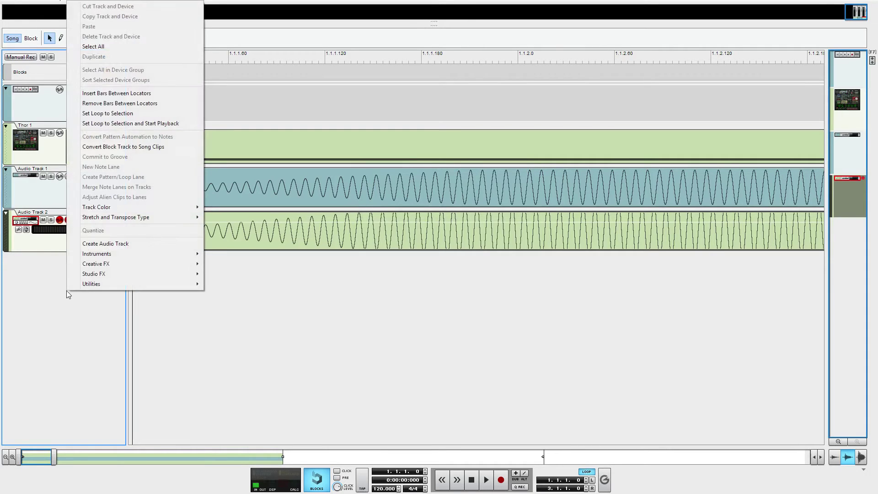
left_click(92, 245)
left_click(68, 264)
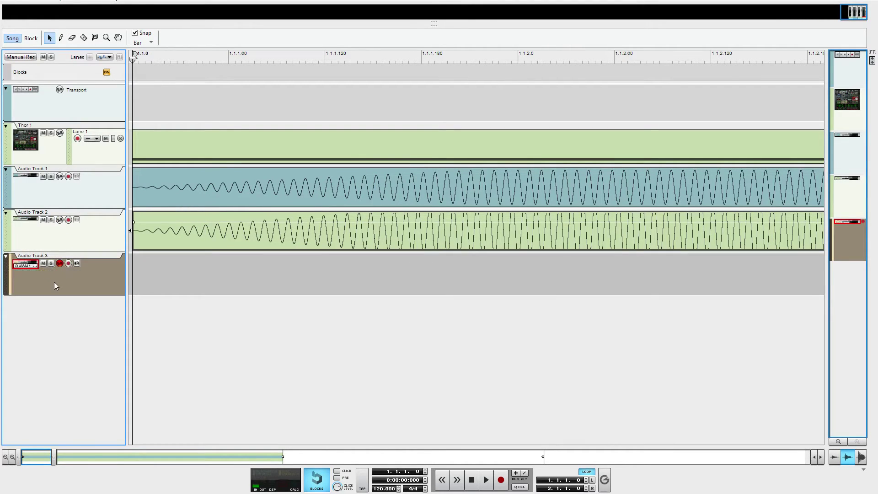
key("ctrl+i")
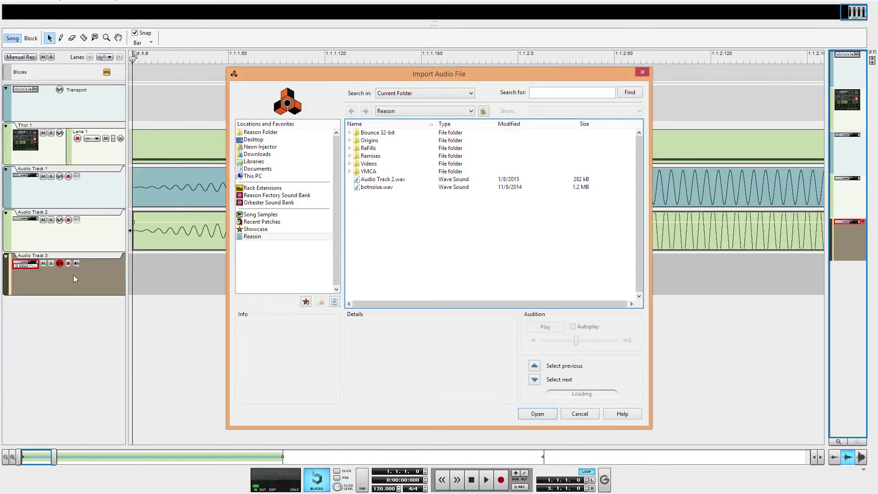
left_click(404, 181)
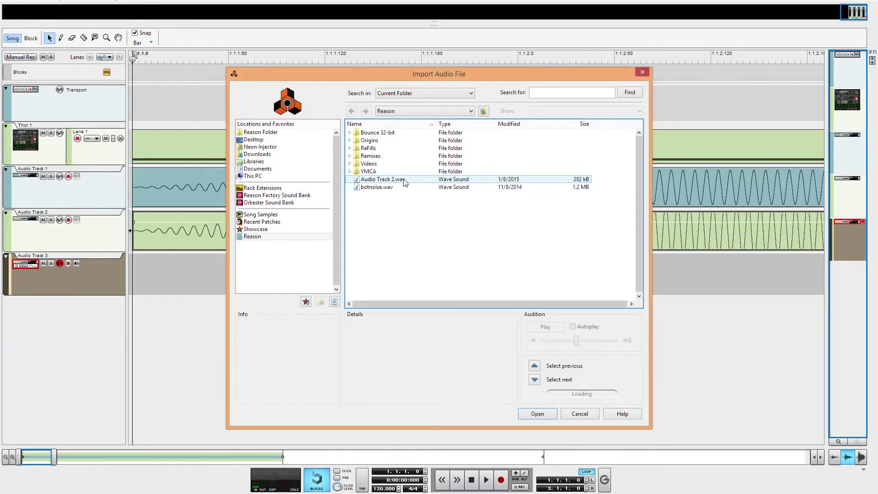
left_click(385, 133)
left_click(350, 133)
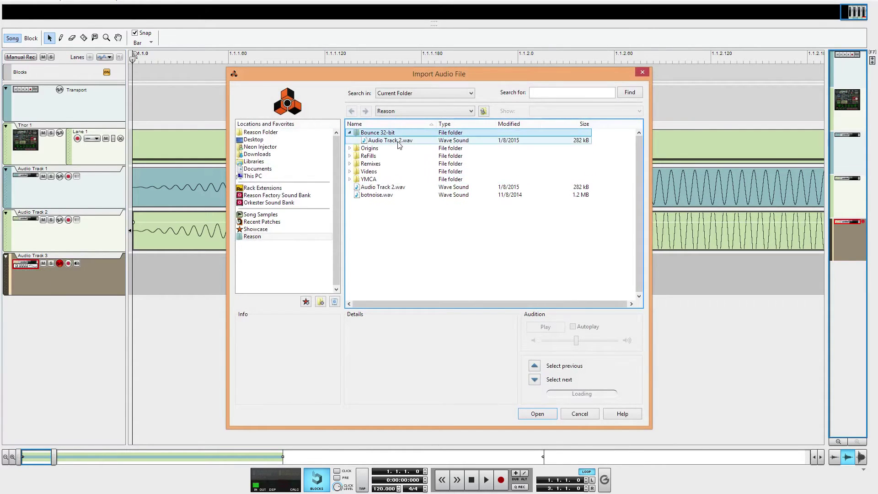
double_click(398, 141)
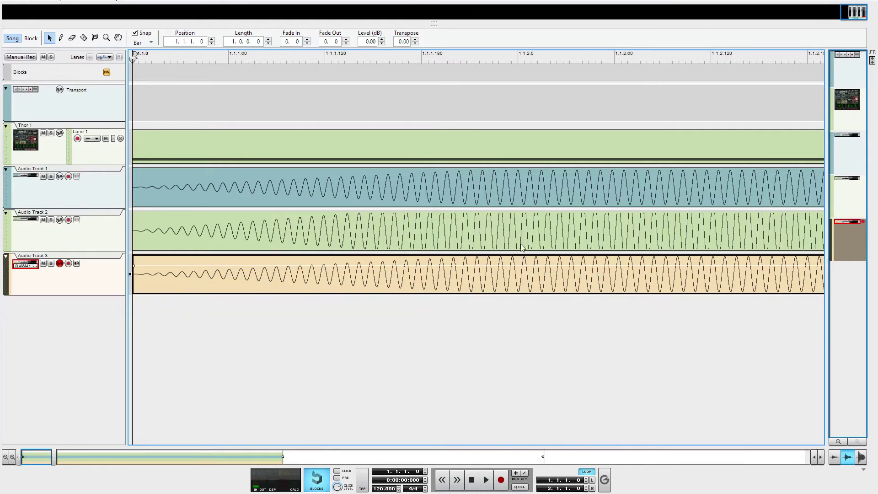
Copy the recorded clip on Audio Track 2
left_click(532, 231)
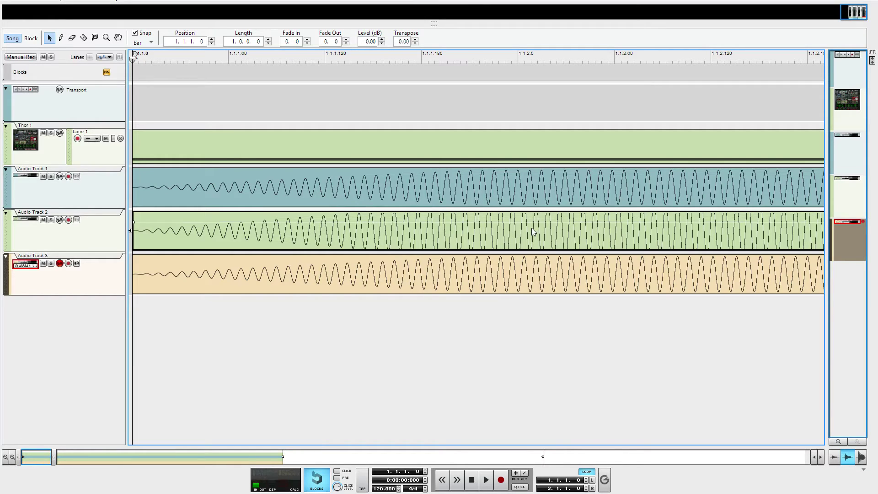
right_click(492, 231)
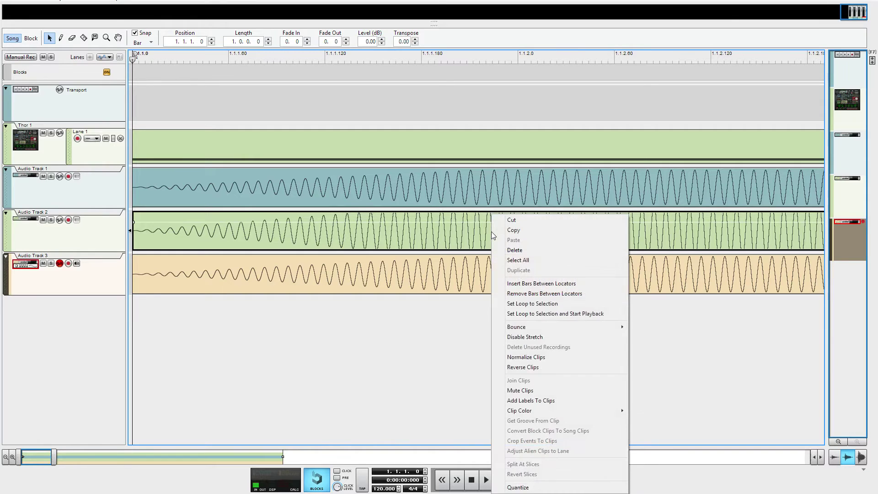
left_click(498, 230)
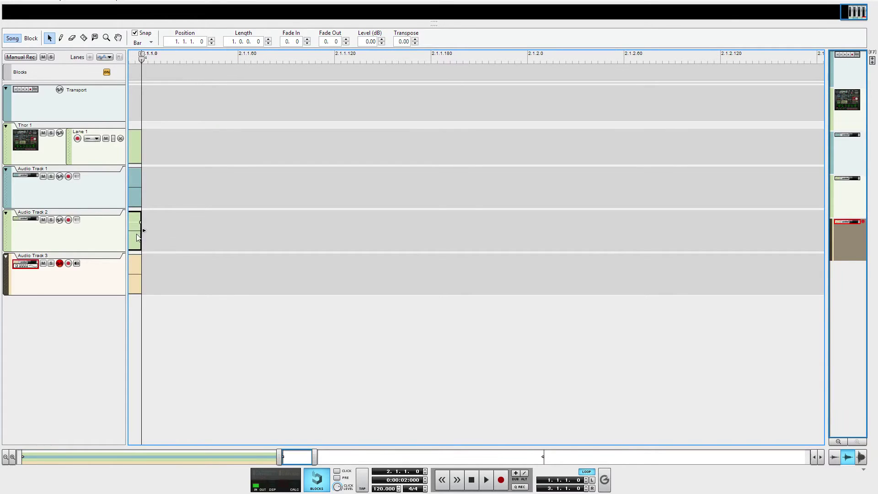
Create a new song and add an audio track with recording disarmed
left_click(8, 1)
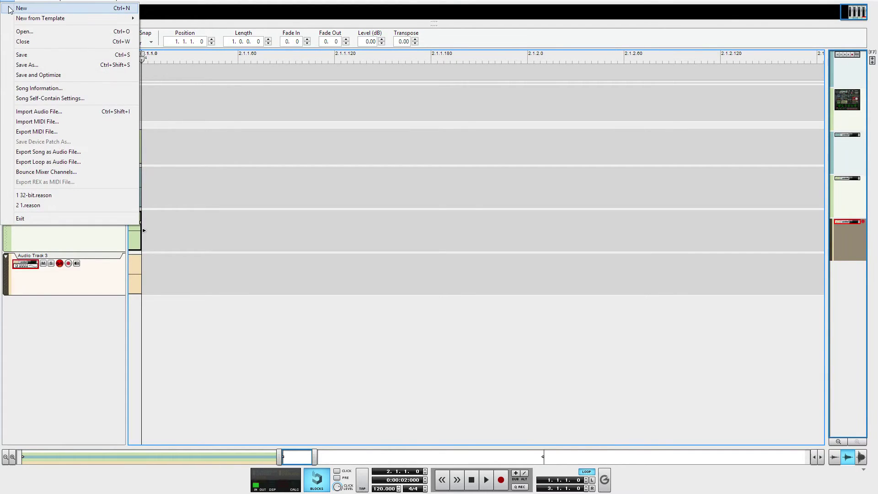
left_click(21, 9)
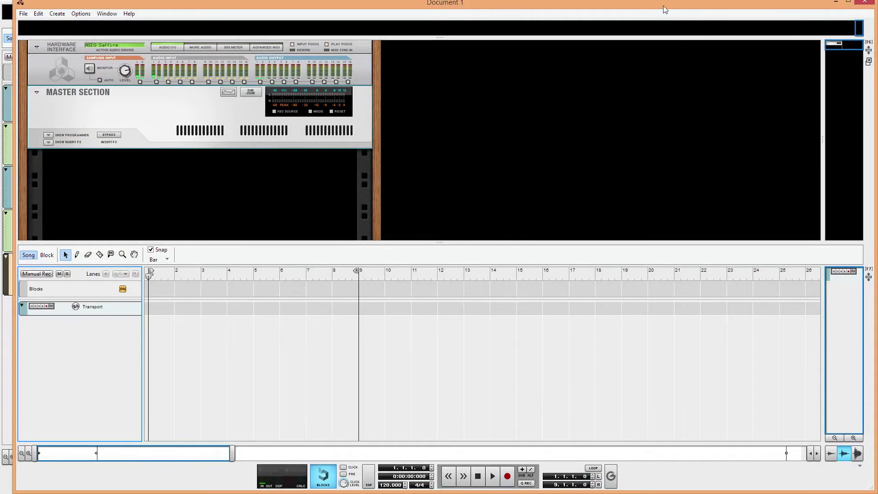
double_click(663, 6)
right_click(56, 352)
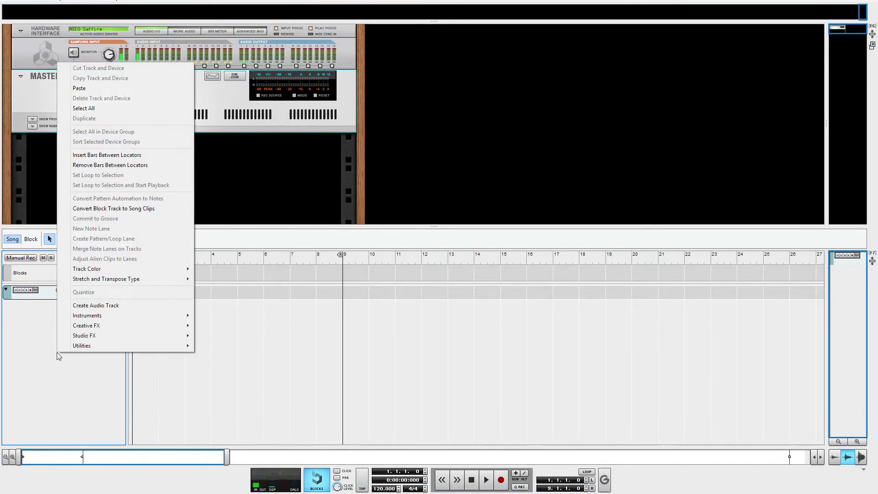
left_click(99, 306)
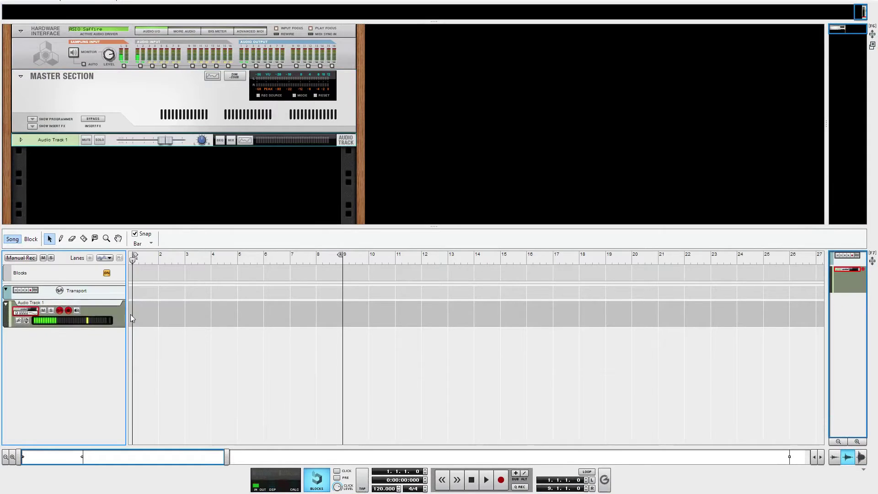
left_click(68, 310)
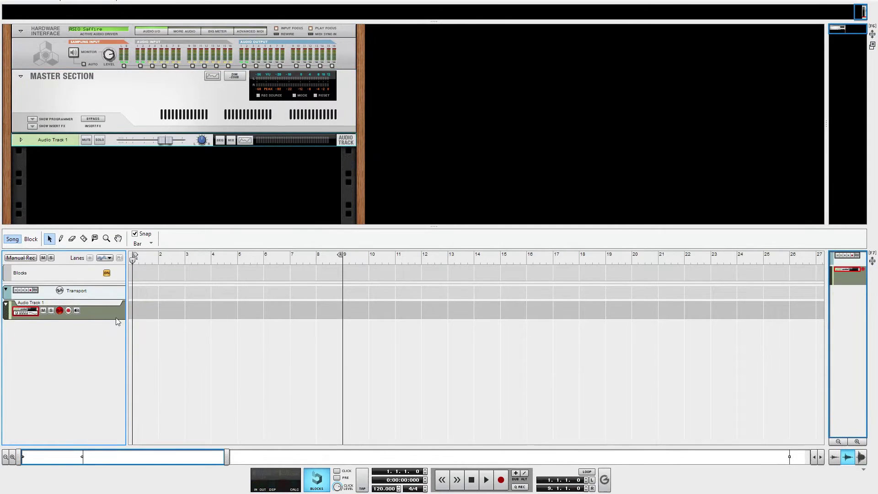
Paste the copied clip at the start of the new song's Audio Track 1 and examine its waveform up close
right_click(145, 308)
left_click(173, 141)
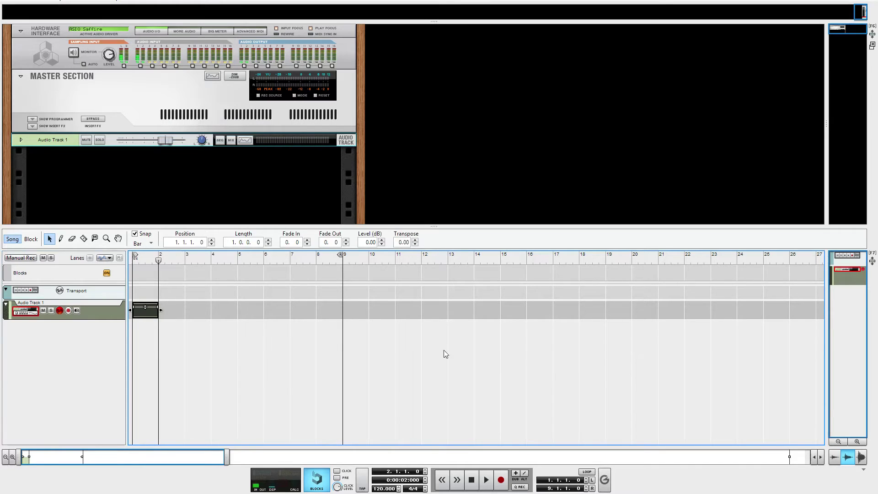
left_click(858, 442)
left_click(857, 443)
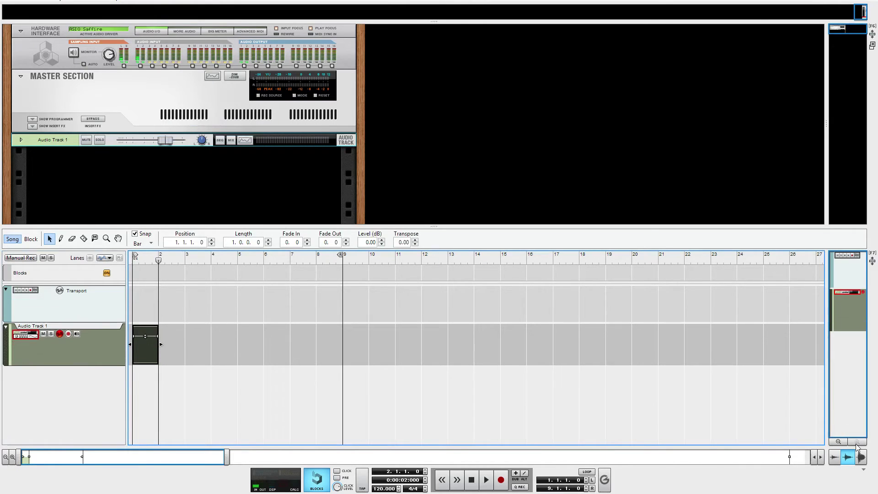
scroll(231, 363, "up", 4)
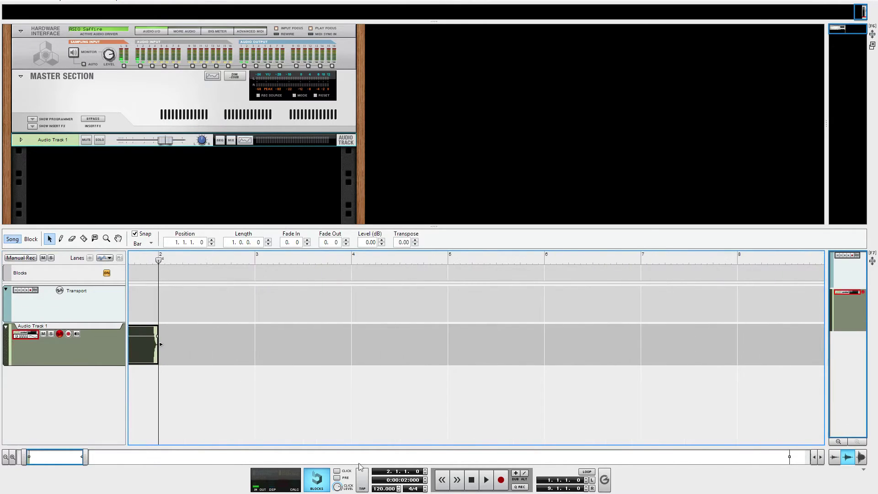
left_click(472, 480)
scroll(315, 353, "up", 2)
scroll(315, 353, "up", 8)
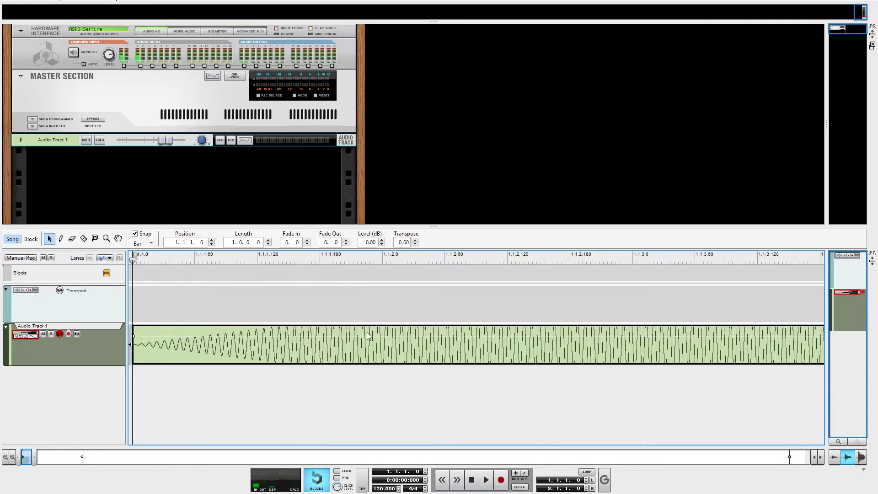
Normalize the pasted clip and close the new song without saving changes
right_click(358, 352)
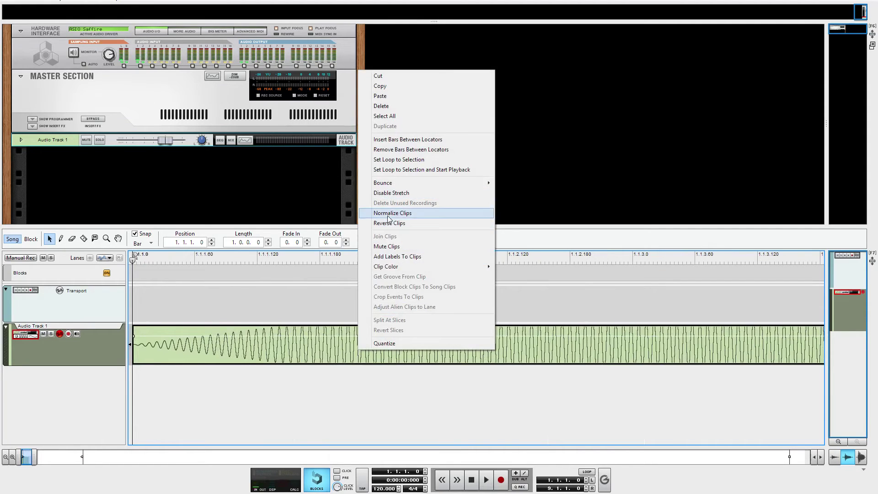
left_click(388, 213)
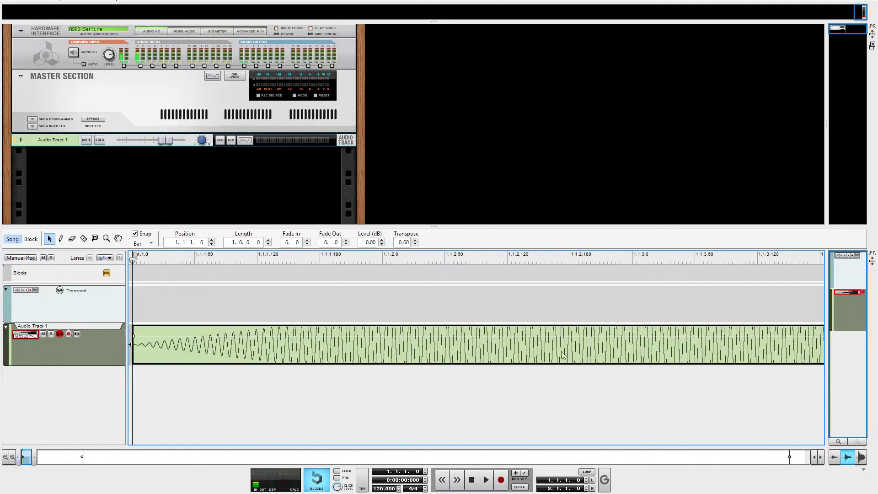
key("ctrl+w")
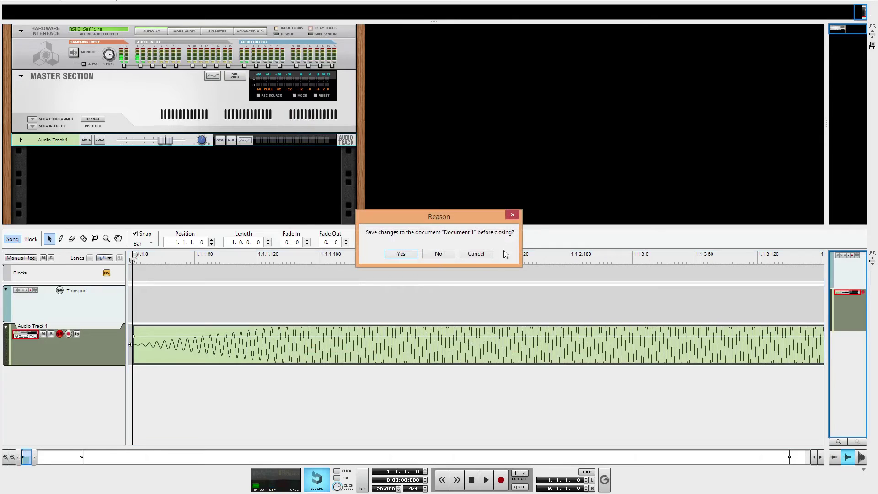
left_click(437, 255)
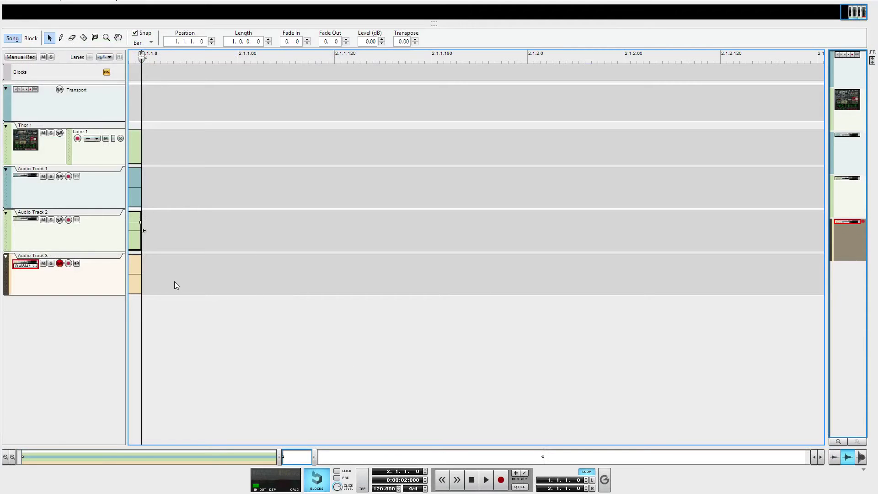
Return the song position to the start, switch to Audacity and open Audio Track 2.wav from the Bounce 32-bit folder, reading it directly from the original
key("Home")
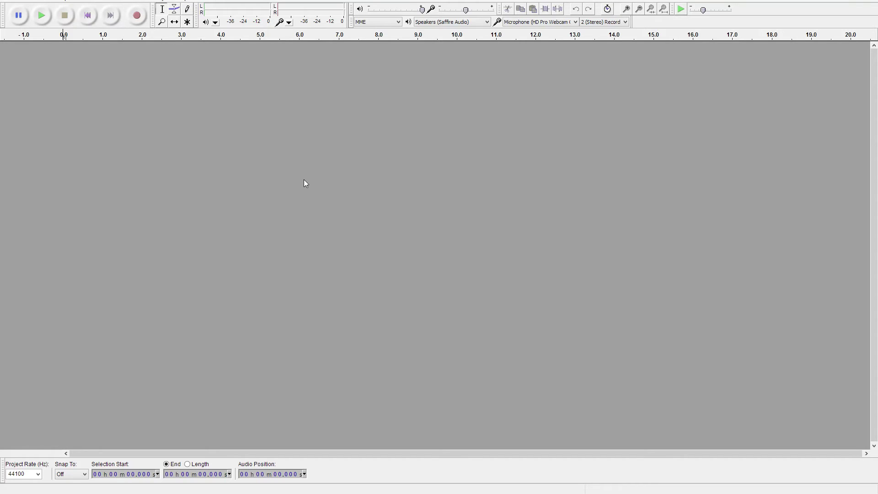
left_click(7, 1)
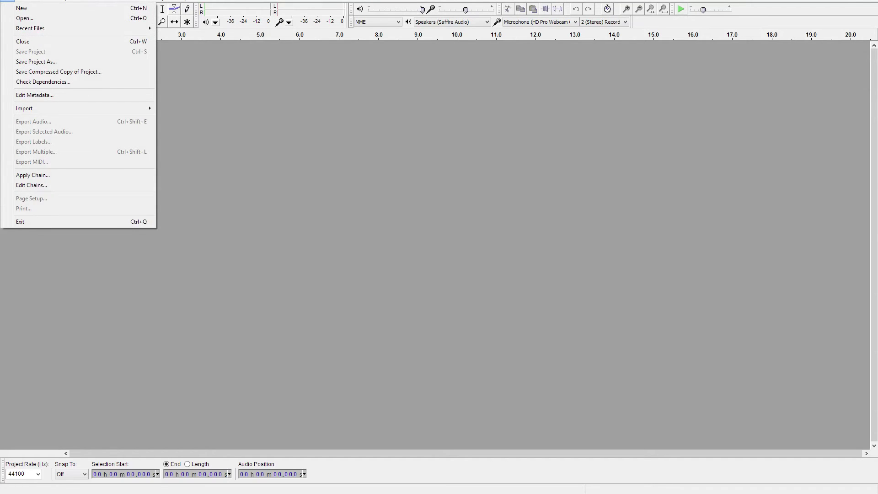
left_click(13, 20)
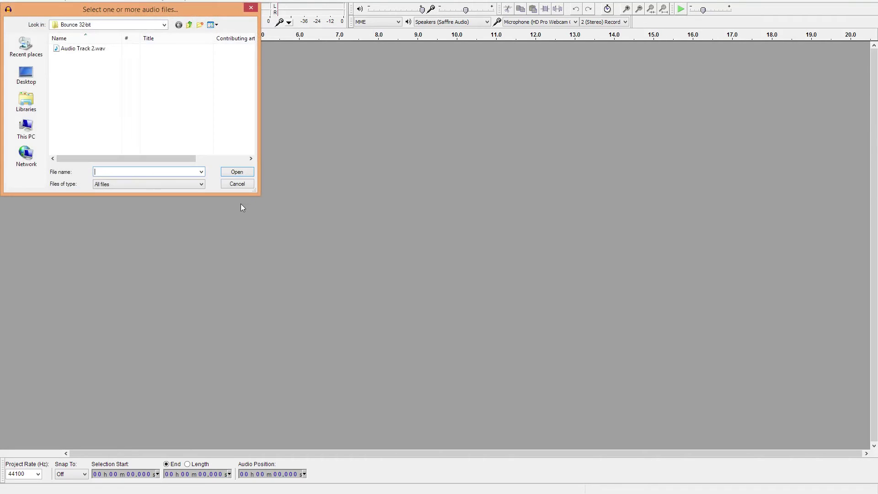
double_click(77, 49)
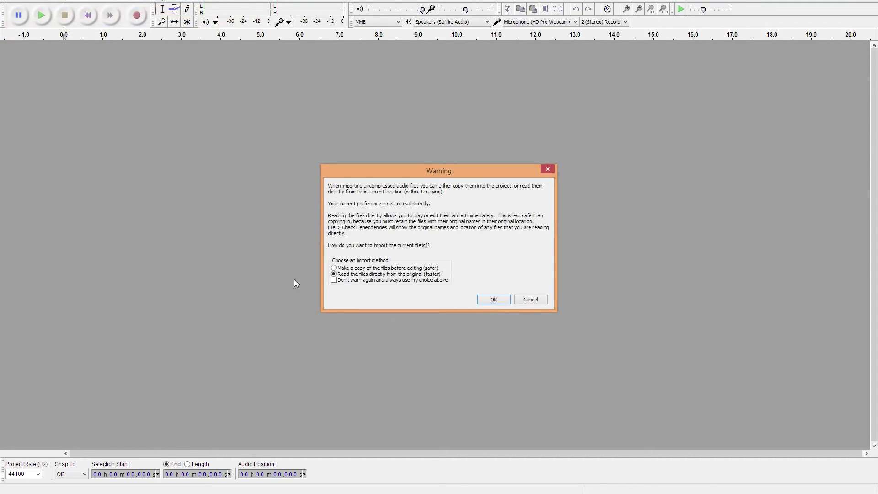
left_click(488, 298)
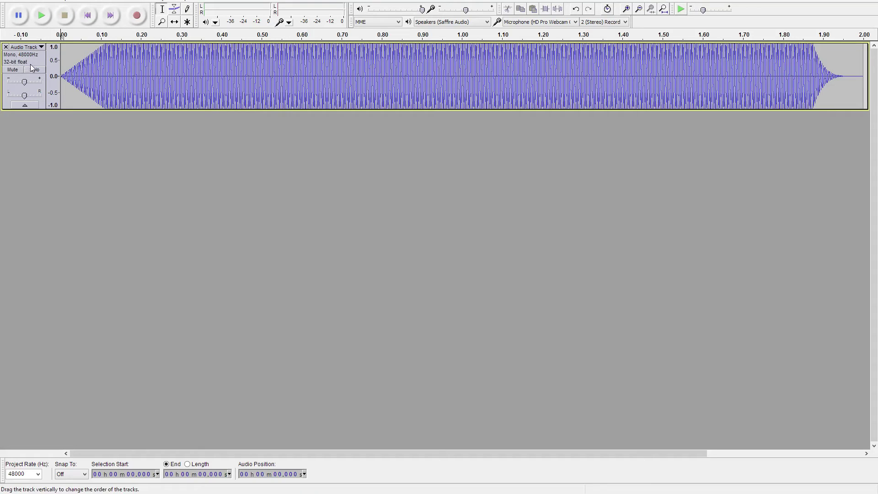
Amplify the whole track by 4.0 dB with clipping allowed
left_click(137, 1)
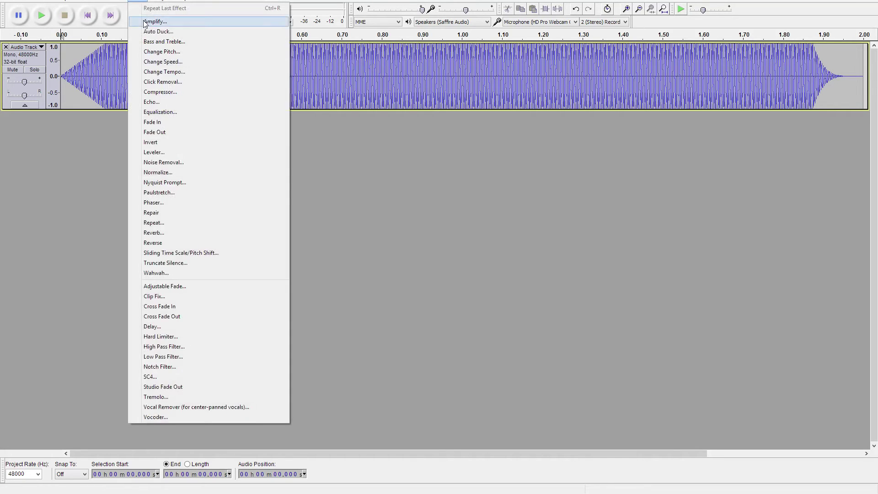
left_click(150, 22)
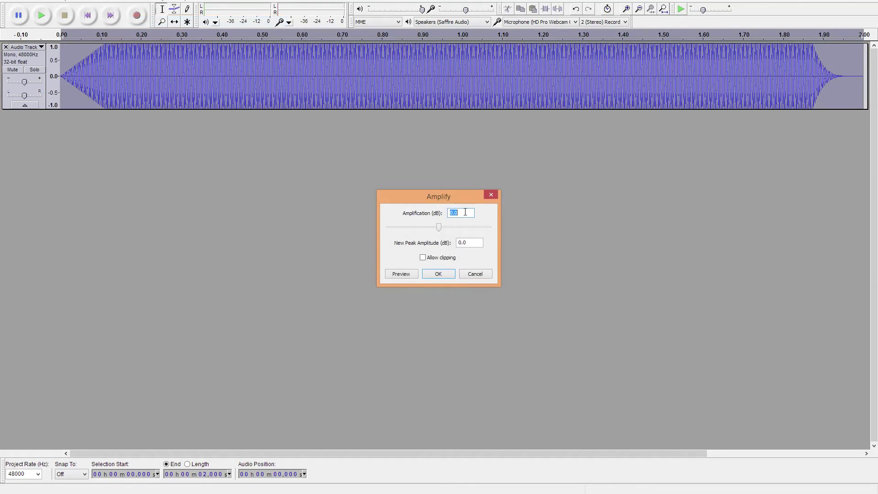
type("40")
key("BackSpace")
type(".0")
left_click(423, 258)
left_click(439, 274)
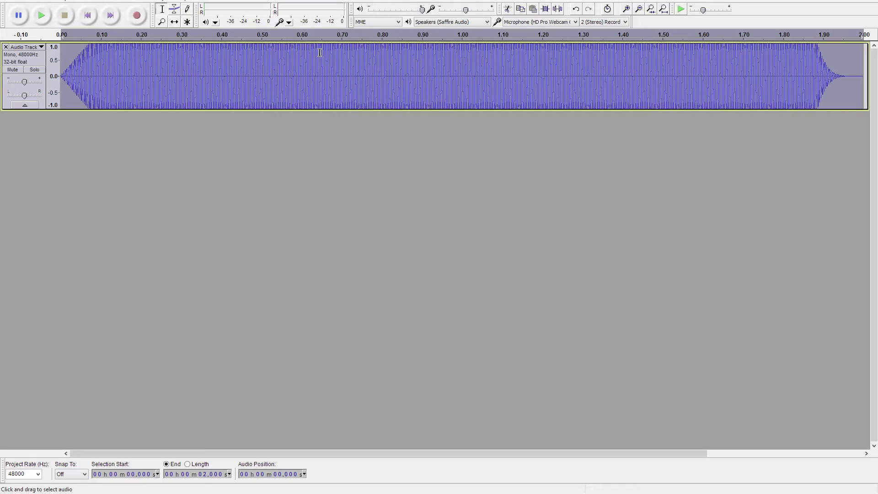
Set up the audio export as an uncompressed file with a WAV (Microsoft) header and 32 bit float encoding
left_click(7, 1)
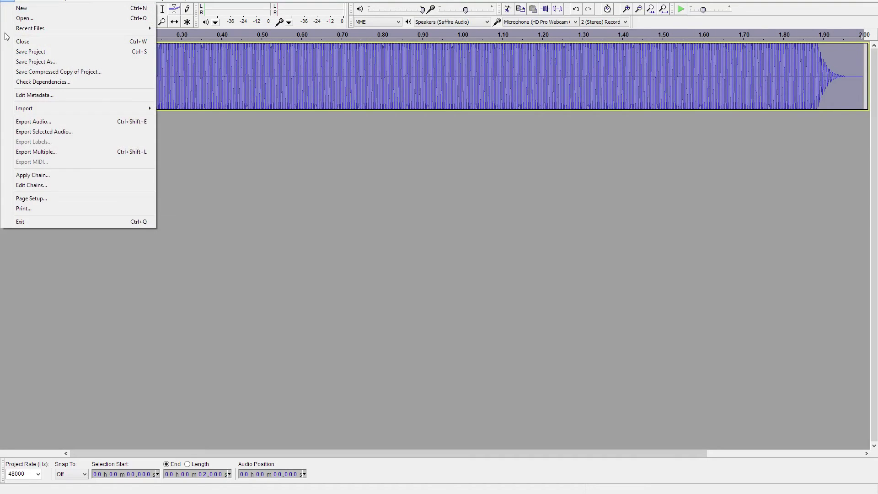
left_click(66, 123)
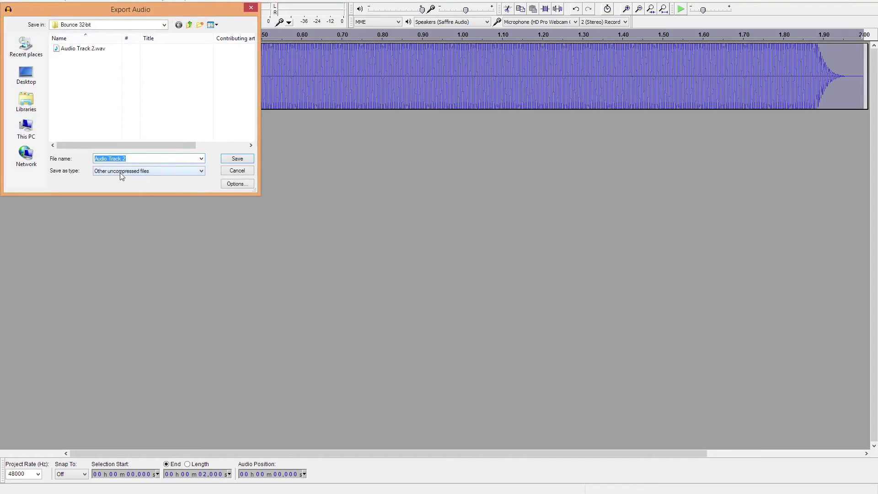
left_click(150, 172)
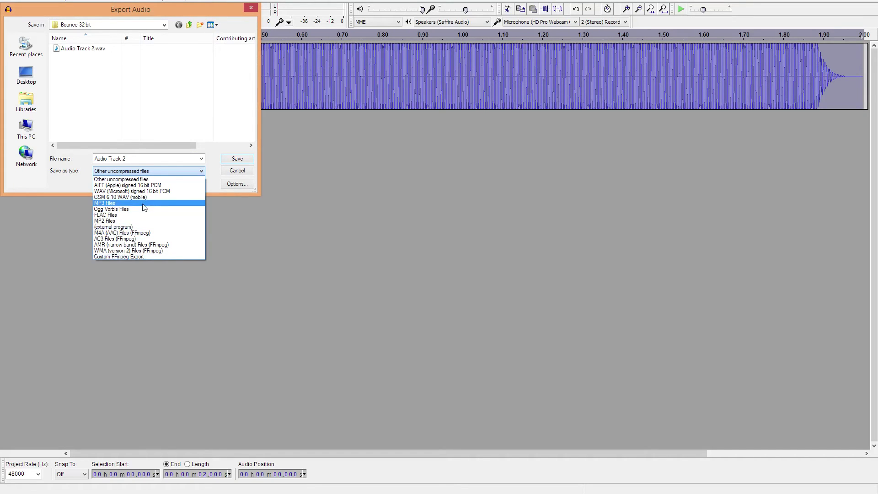
left_click(133, 179)
left_click(237, 183)
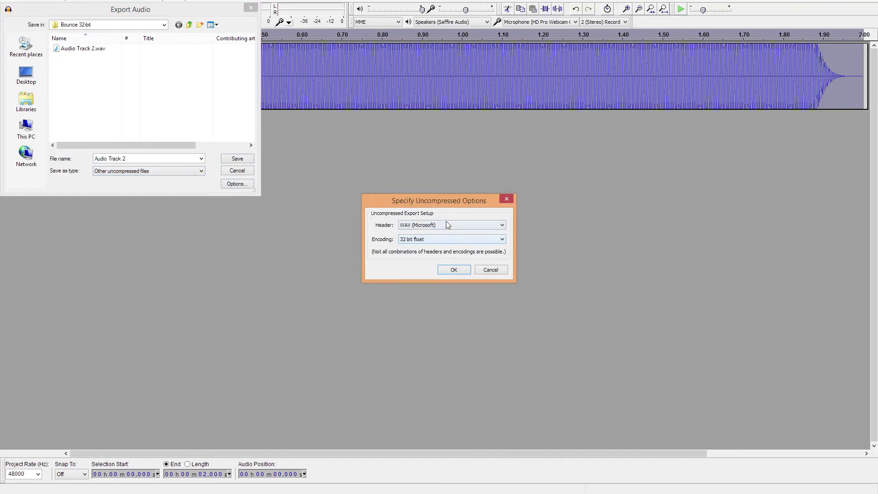
left_click(448, 239)
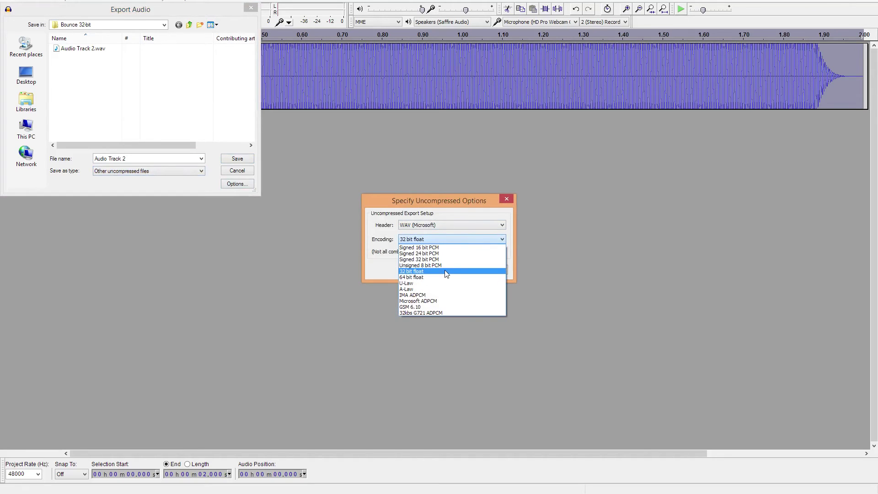
left_click(447, 273)
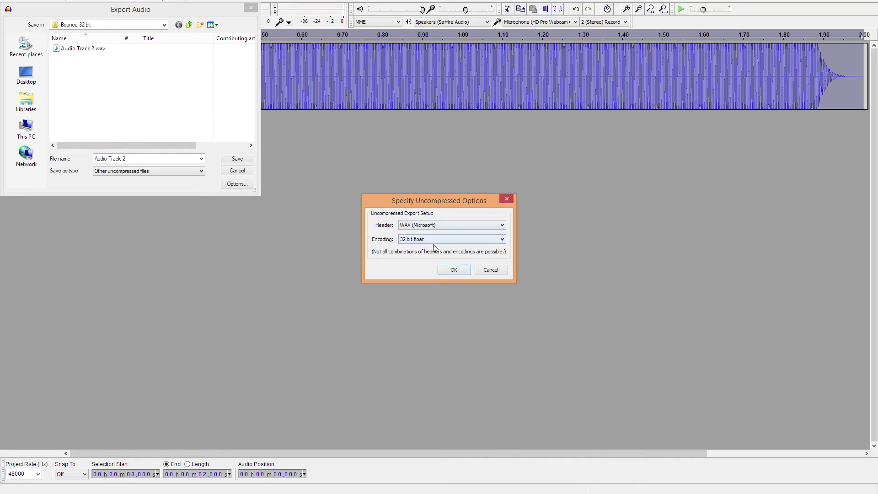
key("Return")
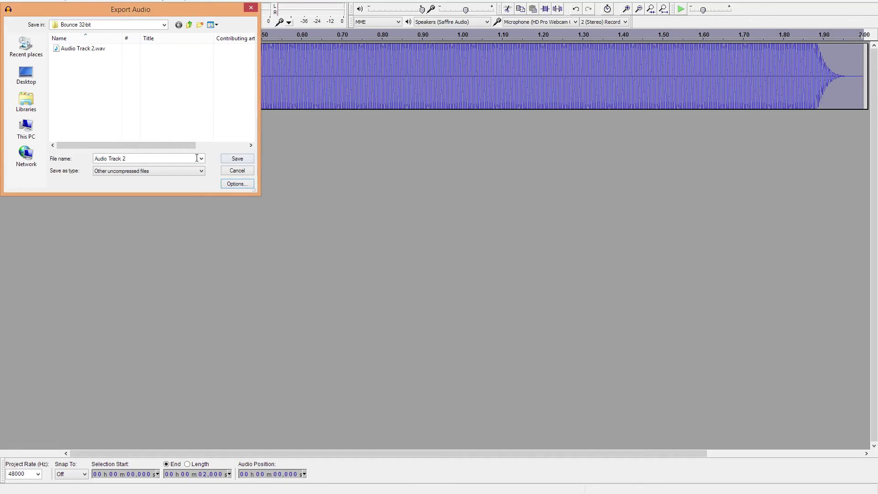
Name the export Audio Track 2-32 and save it in the Bounce 32-bit folder
left_click(137, 158)
left_click(150, 159)
type("-32")
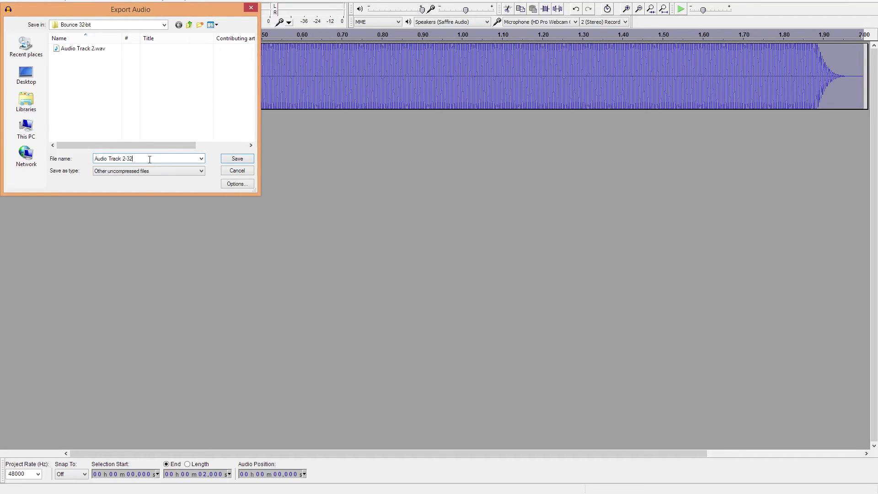
left_click(238, 159)
left_click(488, 321)
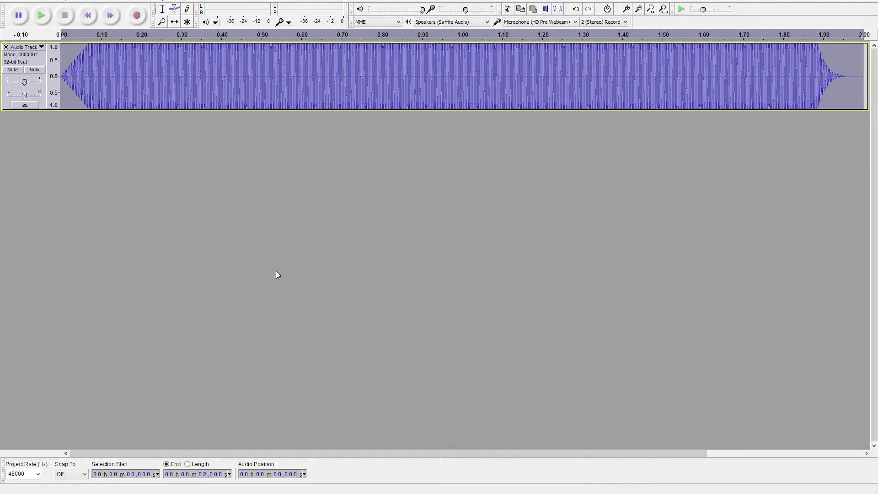
Switch back to Reason, create a new audio track and import Audio Track 2-32.wav from the Bounce 32-bit folder
key("alt+Tab")
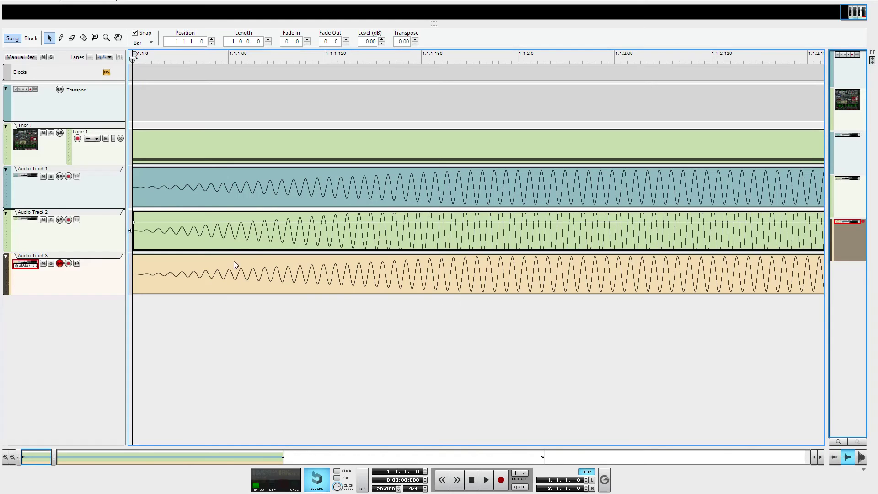
right_click(28, 312)
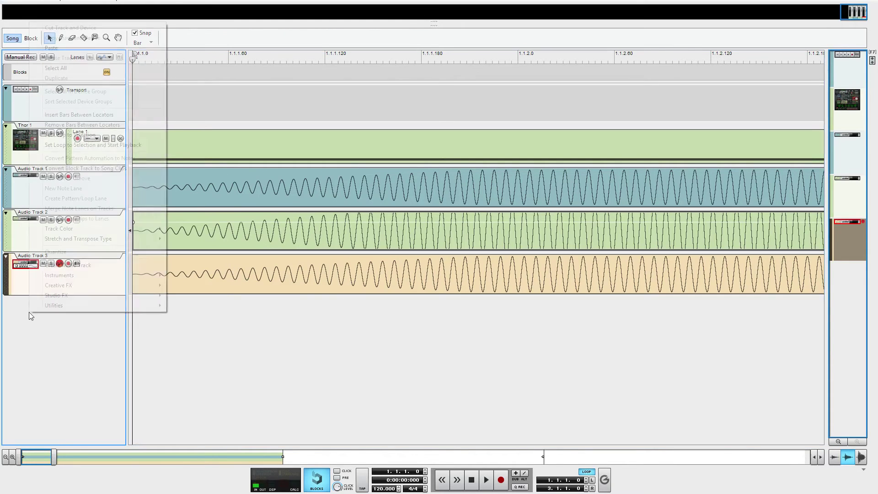
left_click(61, 265)
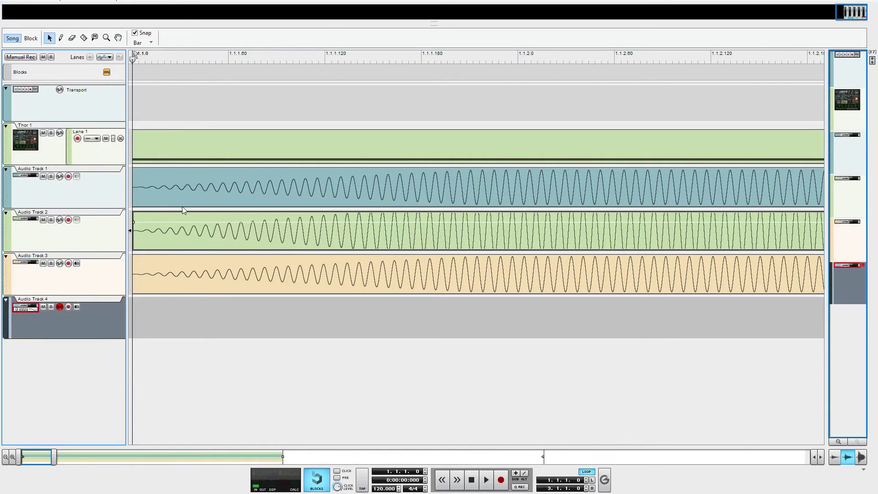
key("ctrl+i")
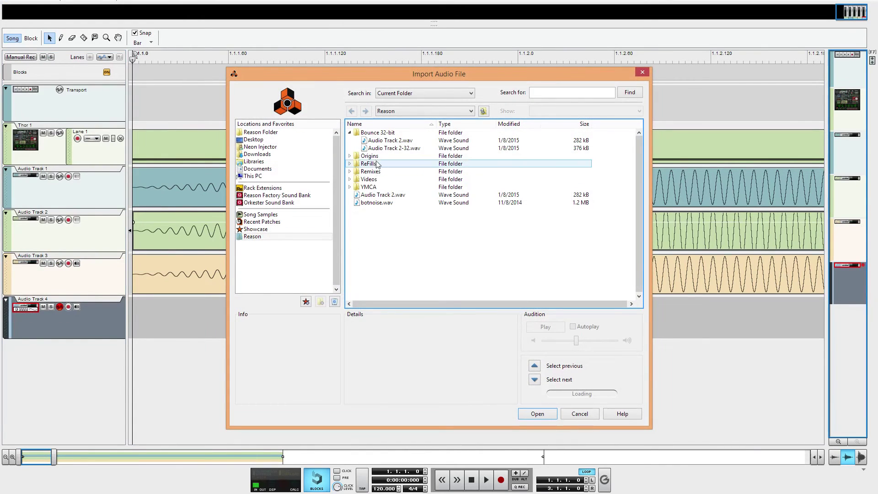
left_click(391, 149)
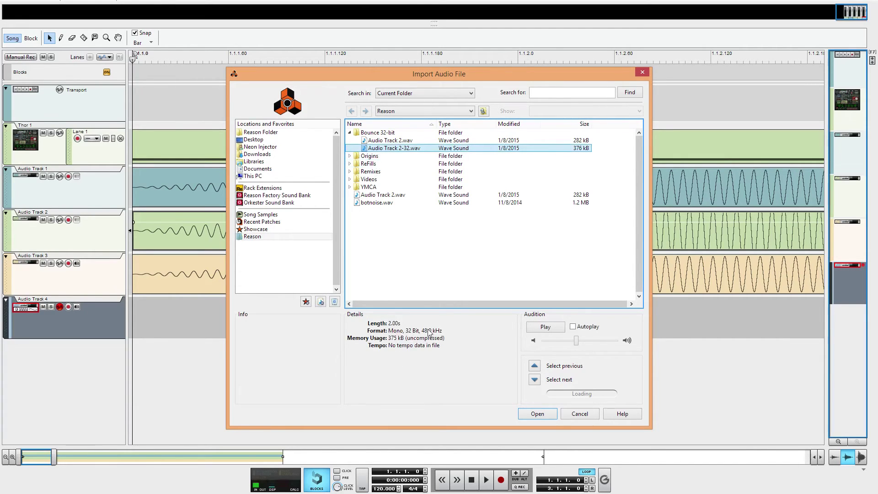
left_click(535, 415)
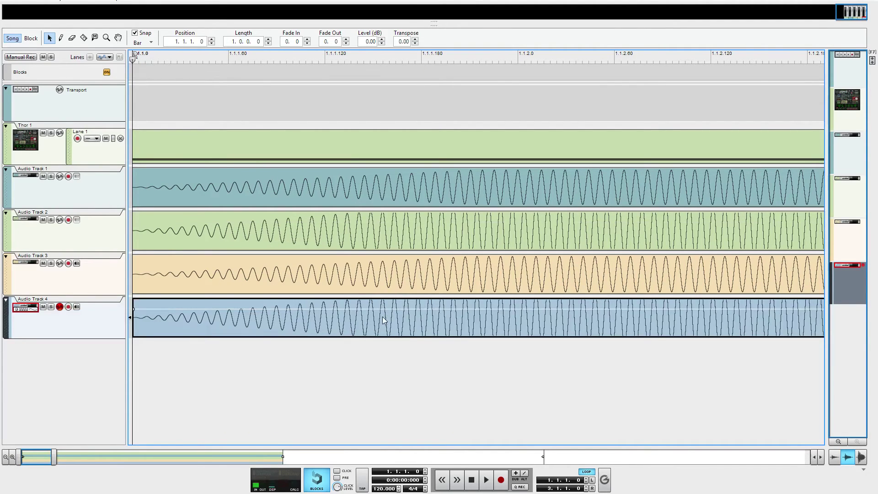
Normalize the imported clip on Audio Track 4 and bounce it to a new sample
right_click(382, 316)
left_click(408, 180)
right_click(501, 320)
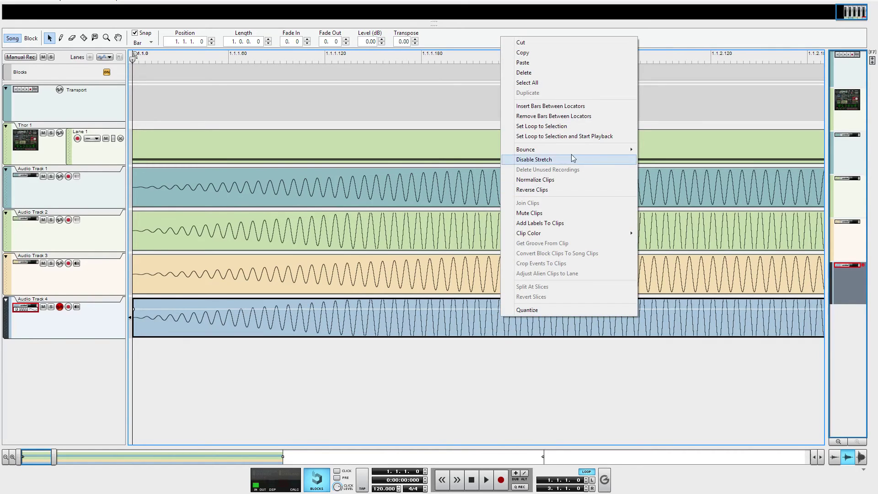
mouse_move(578, 150)
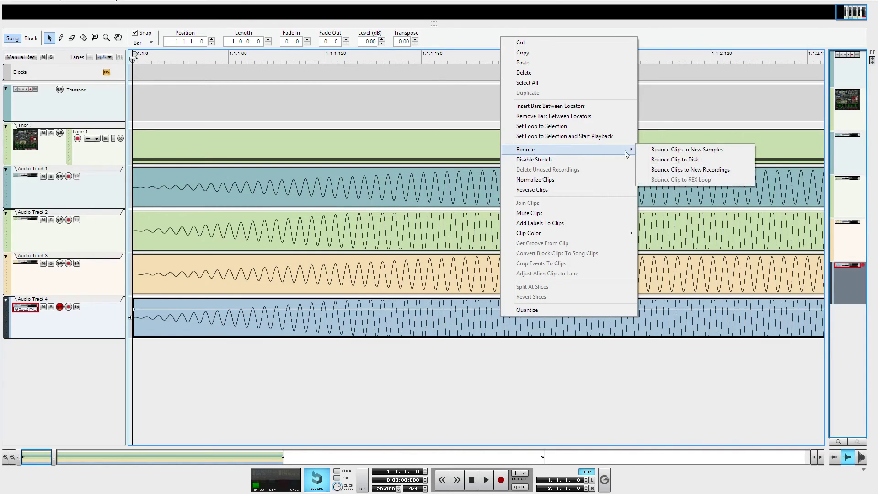
left_click(678, 151)
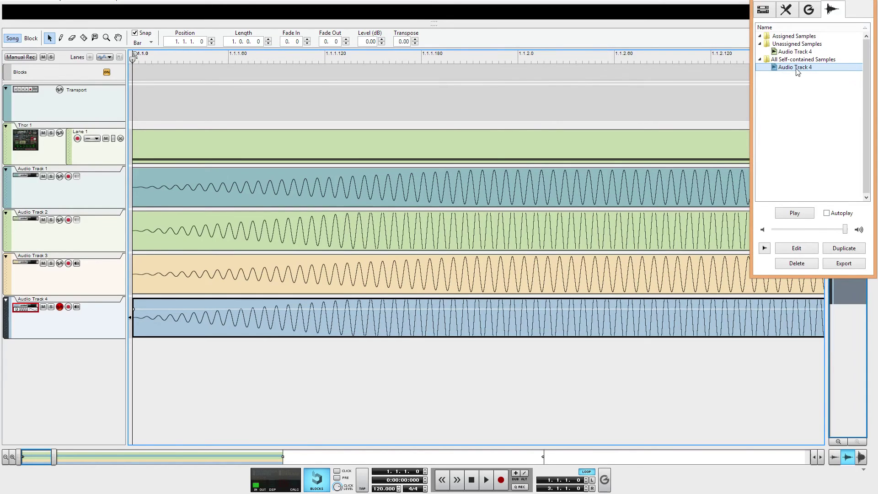
Open the bounced Audio Track 4 sample for editing, try normalizing it and discard the edit
double_click(796, 68)
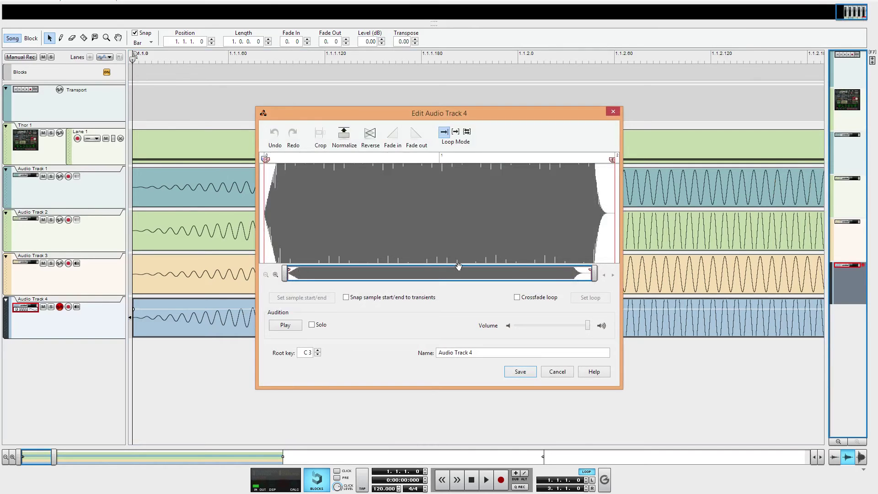
left_click_drag(594, 273, 342, 273)
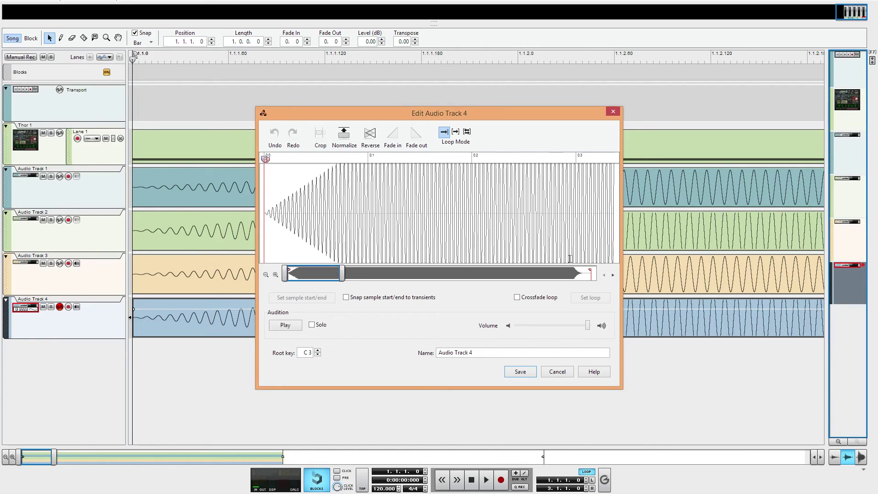
left_click(344, 136)
left_click(561, 373)
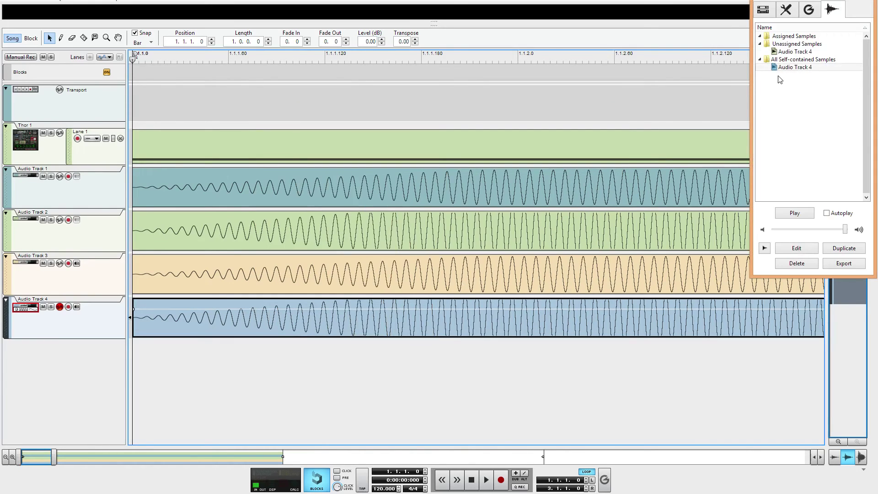
Delete the Audio Track 4 sample and bounce the Audio Track 3 clip to a new sample
left_click(780, 264)
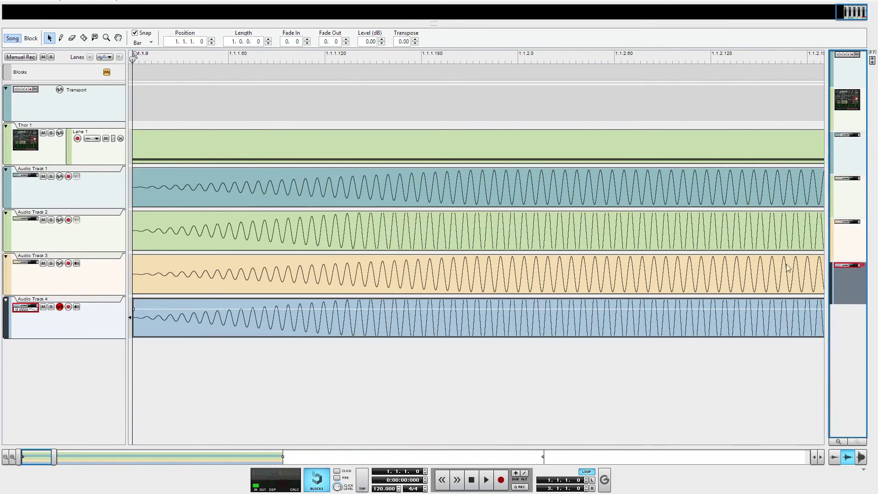
left_click(421, 254)
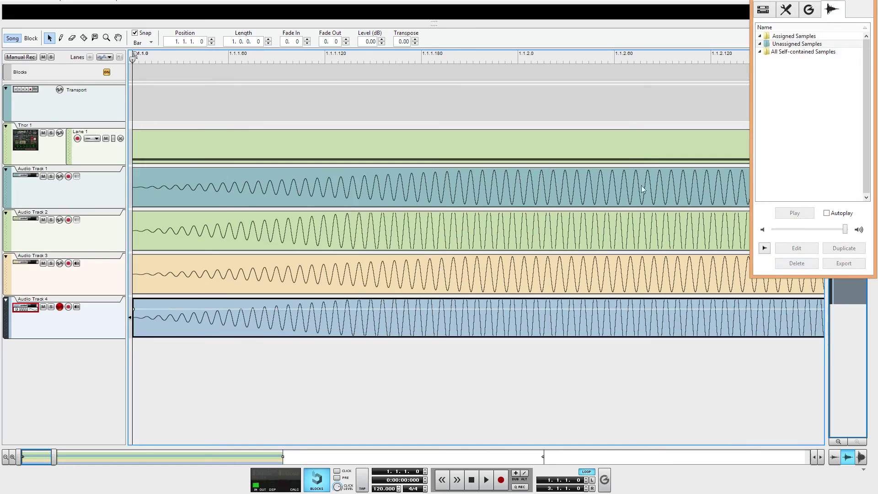
right_click(521, 273)
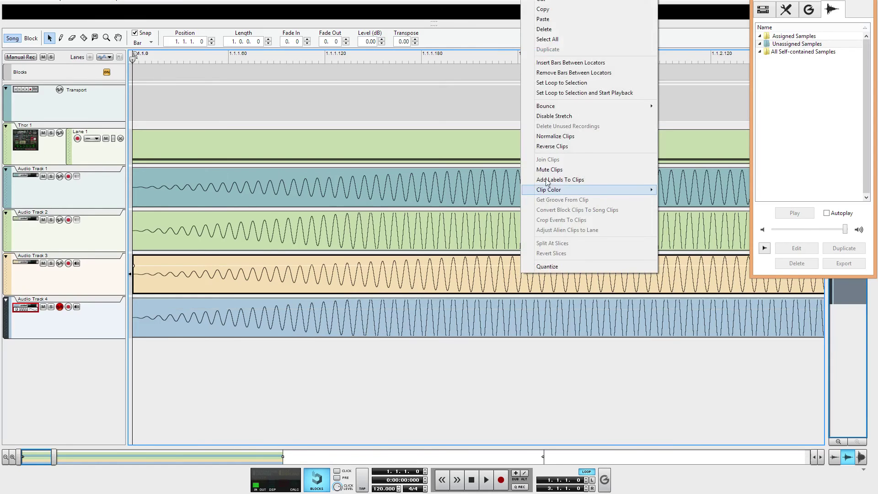
mouse_move(564, 107)
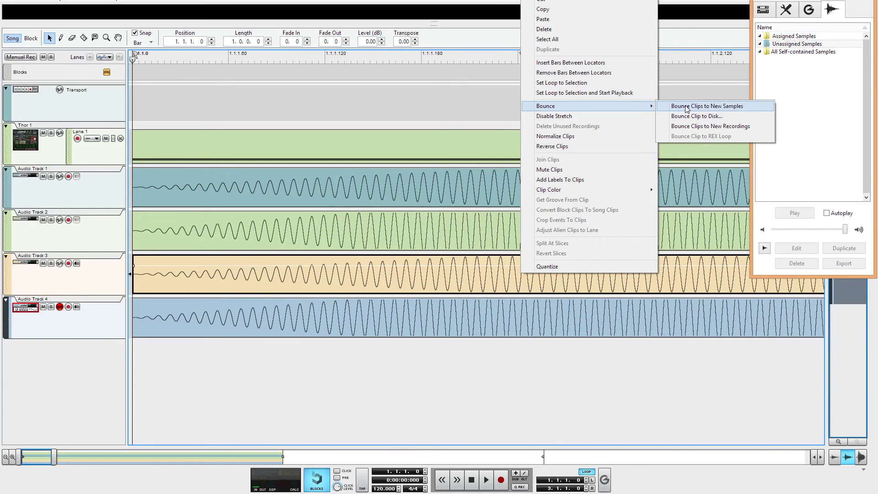
left_click(686, 106)
Inspect the start of the bounced Audio Track 3 sample's waveform in the sample editor, then close it without saving
double_click(789, 66)
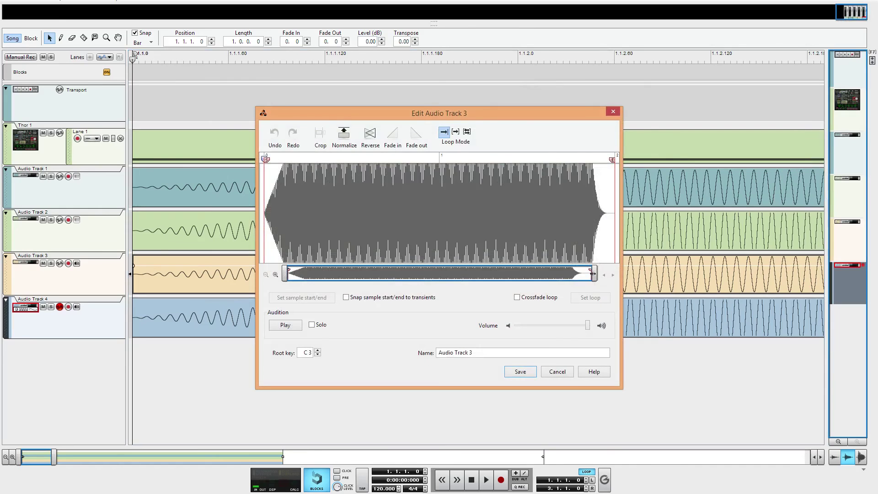
left_click_drag(590, 273, 347, 274)
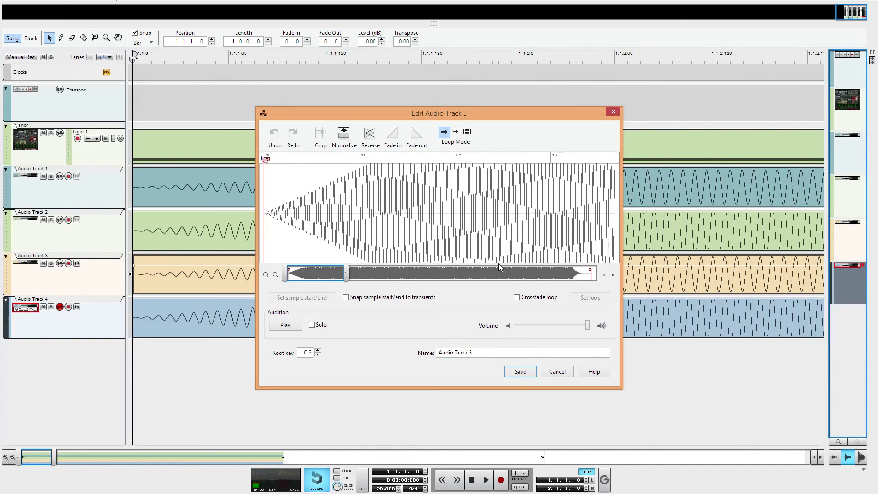
left_click(562, 373)
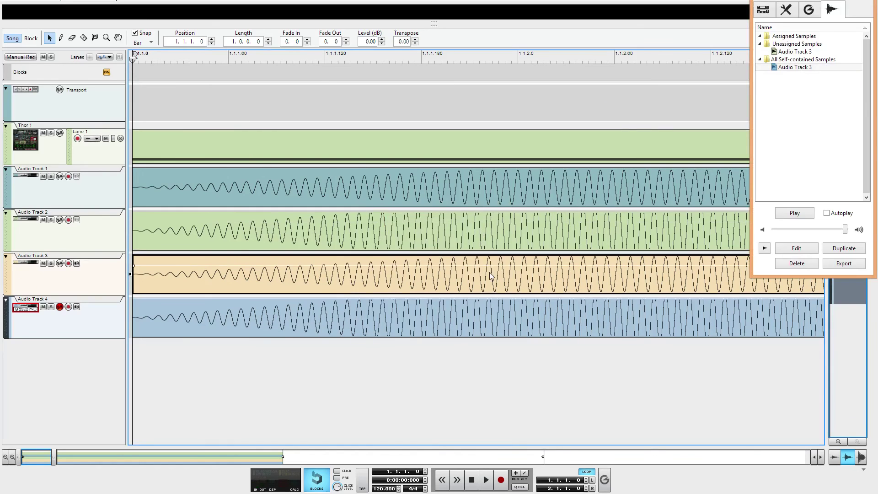
Bounce the Audio Track 3 clip to disk as Audio Track 3.wav in the Reason folder at 48,000 Hz and 24 bit
right_click(491, 275)
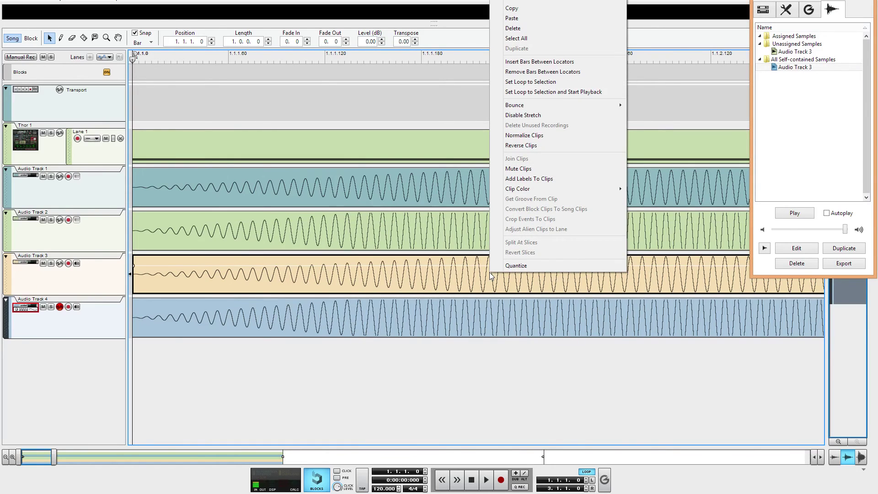
mouse_move(553, 105)
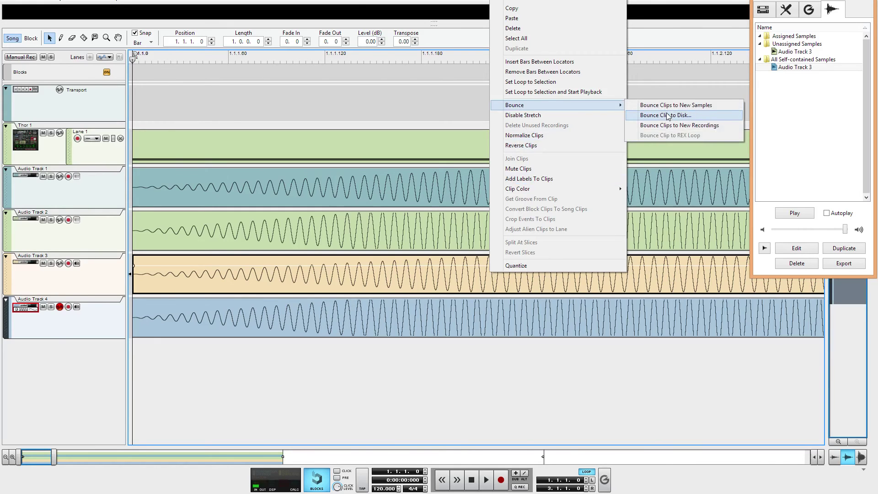
left_click(668, 116)
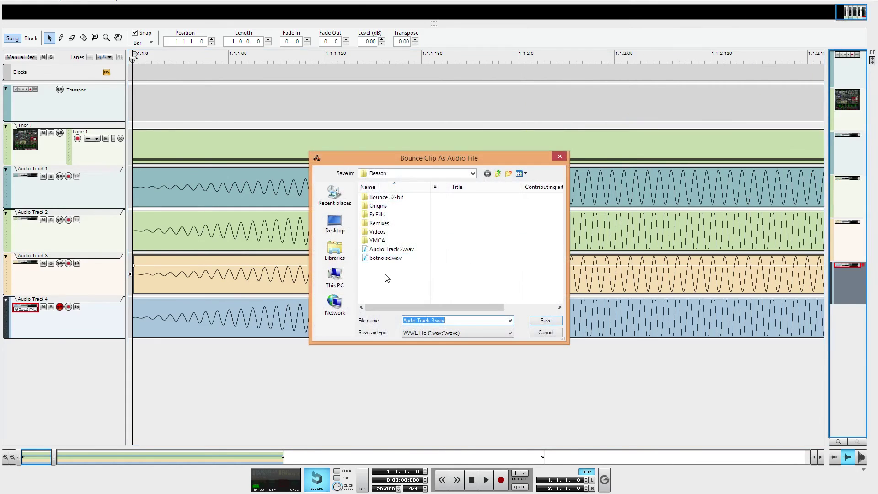
left_click(546, 321)
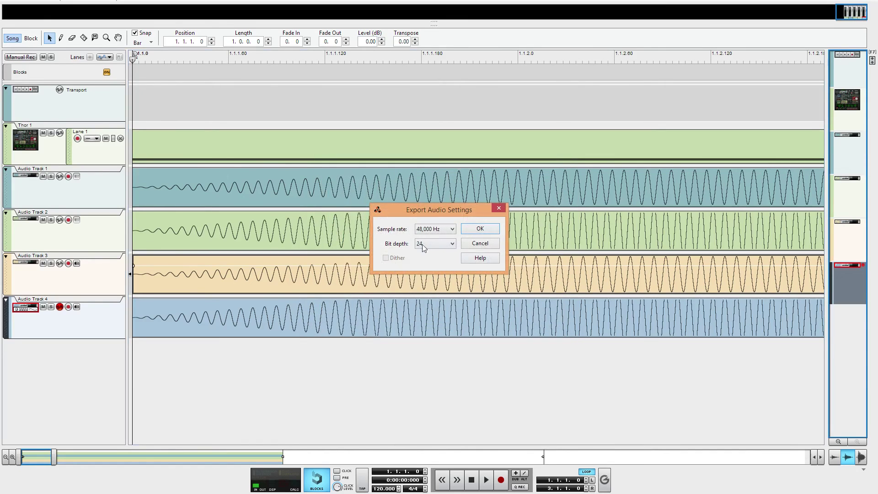
left_click(496, 229)
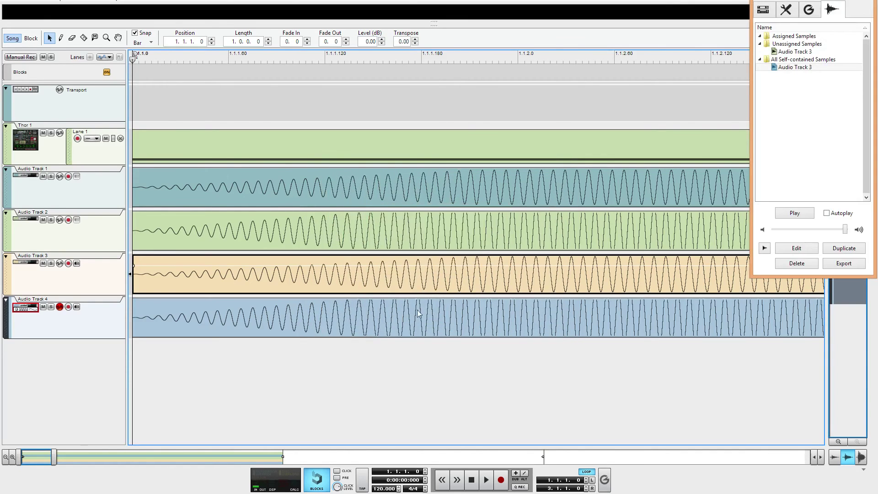
Show the rack and create an NN-XT Advanced Sampler in the empty rack column beside Thor
left_click(789, 69)
key("F6")
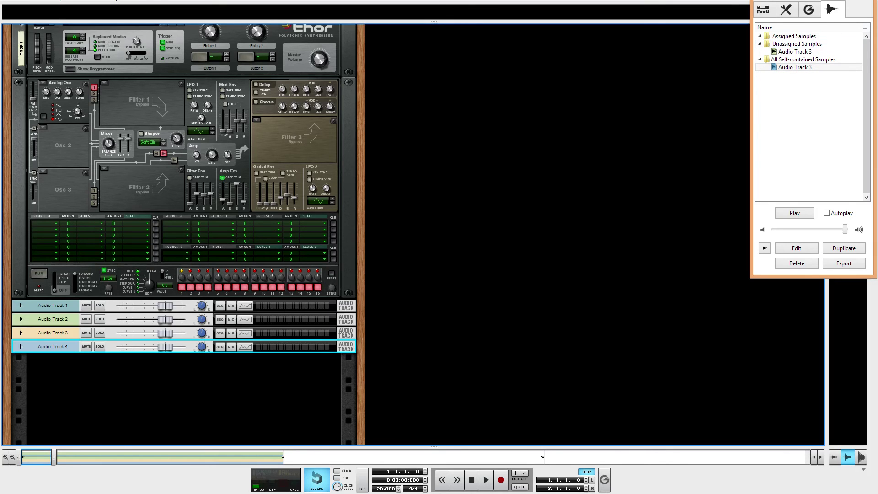
key("F8")
right_click(528, 115)
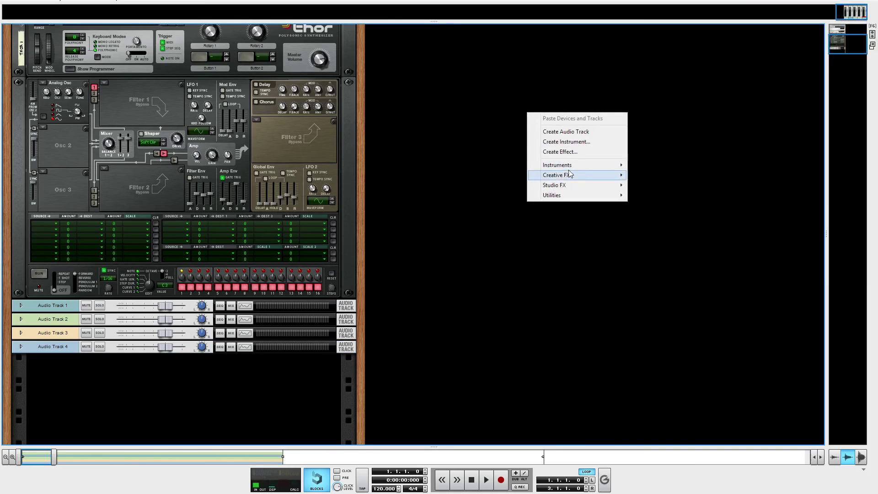
mouse_move(586, 166)
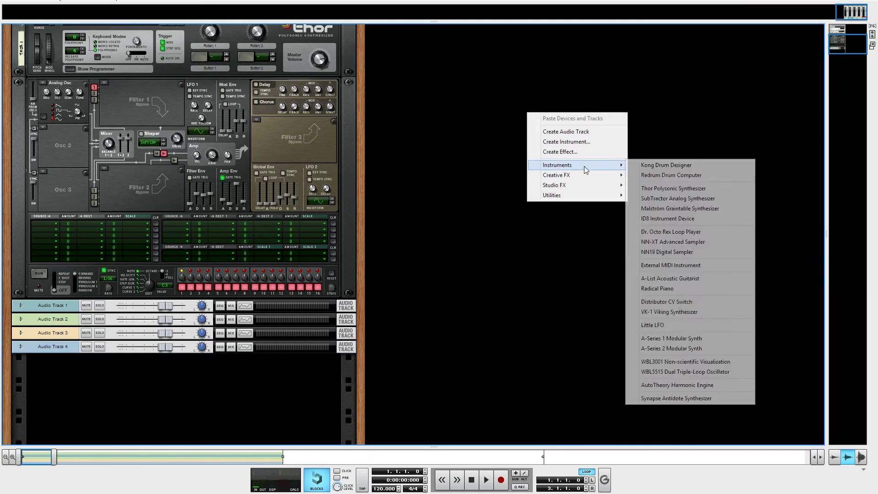
left_click(672, 242)
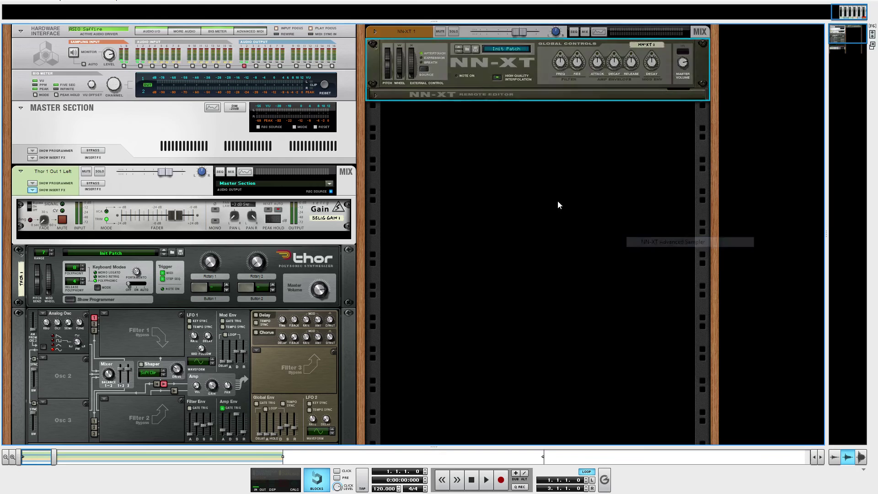
Unfold the NN-XT remote editor and load Audio Track 3.wav from the Reason folder
left_click(375, 95)
right_click(456, 147)
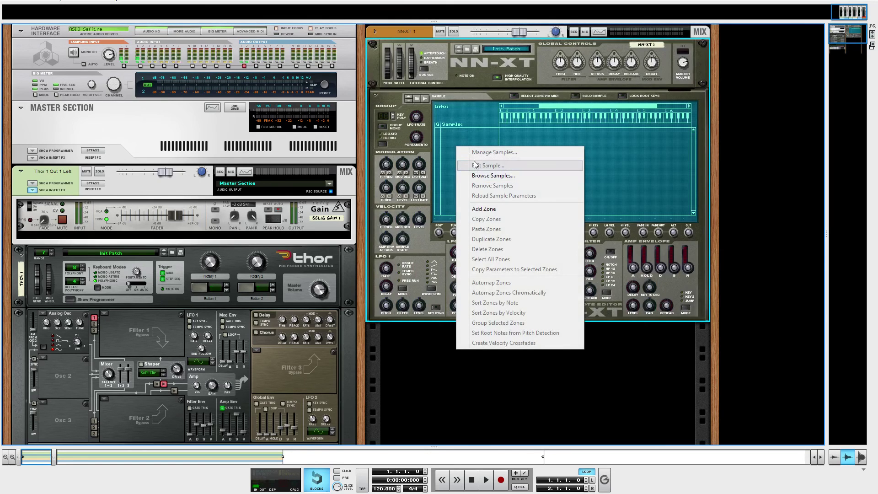
left_click(476, 175)
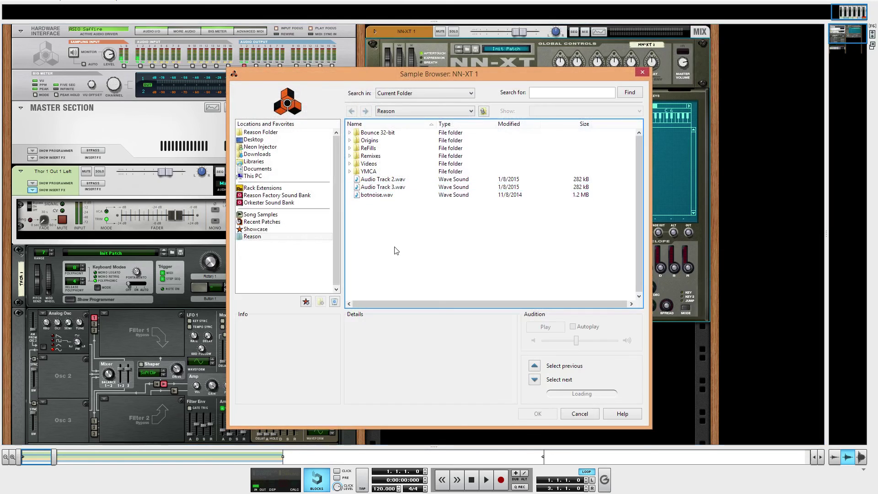
double_click(398, 187)
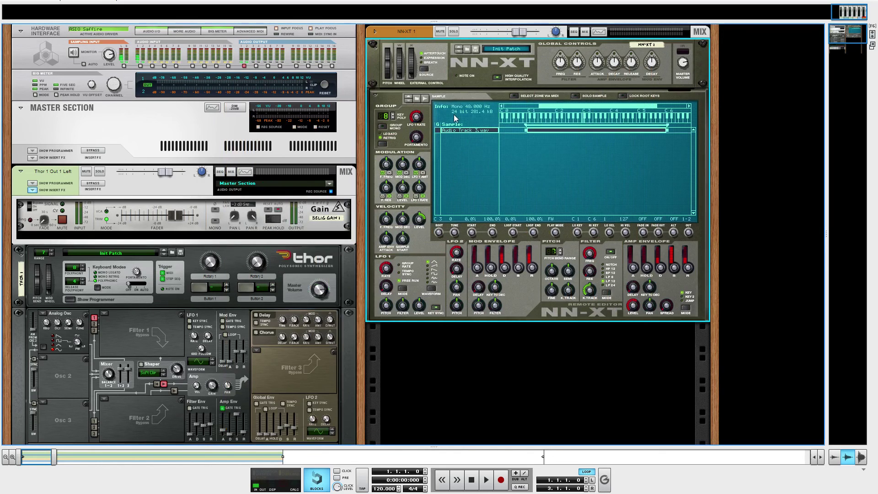
Load the self-contained Audio Track 3 song sample into the NN-XT alongside the file loaded from disk
right_click(457, 149)
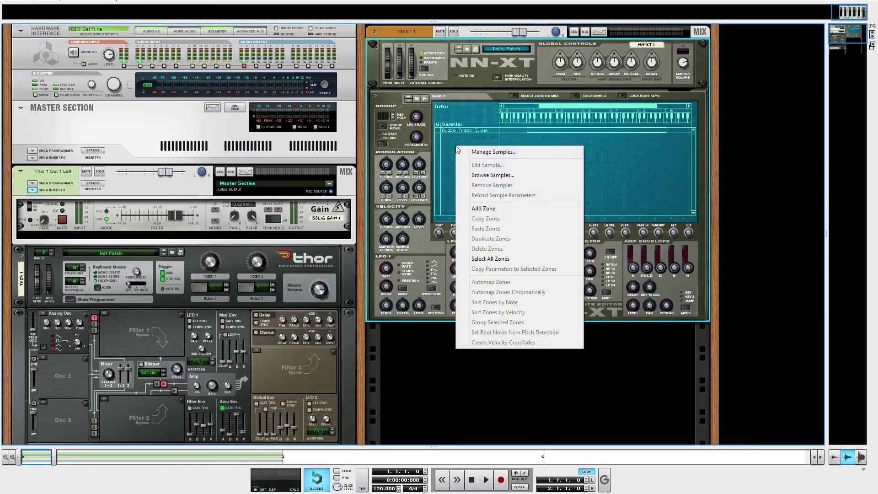
left_click(462, 177)
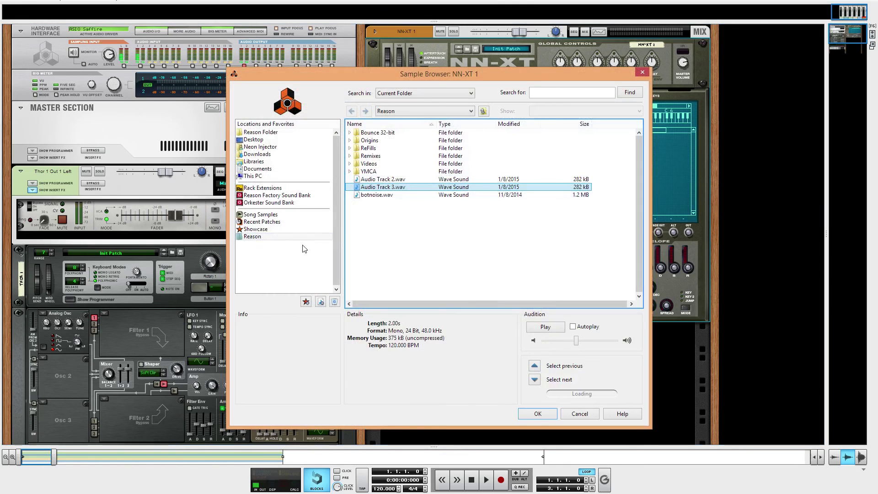
left_click(260, 214)
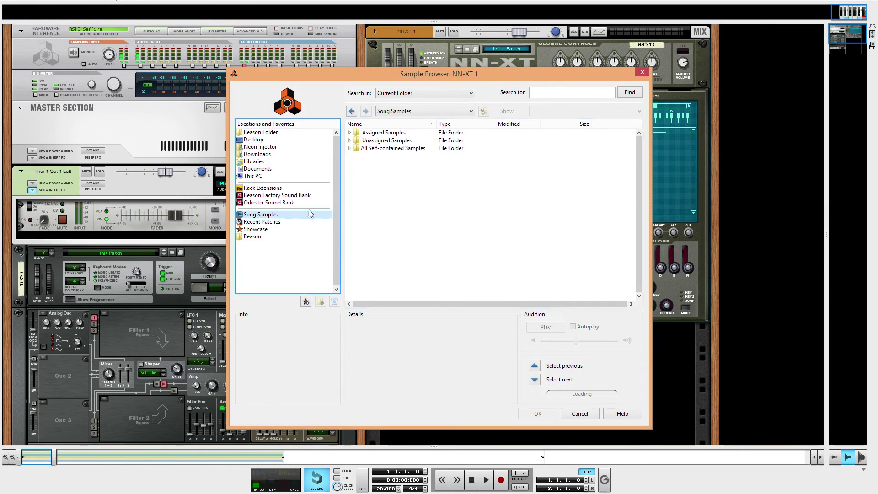
left_click(351, 148)
double_click(385, 157)
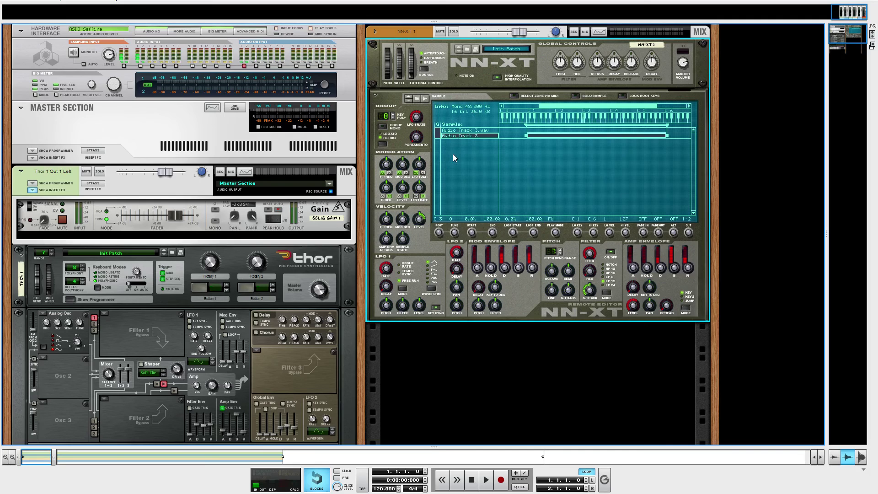
Show the sequencer and review the bounce options available for the Audio Track 3 clip
key("F7")
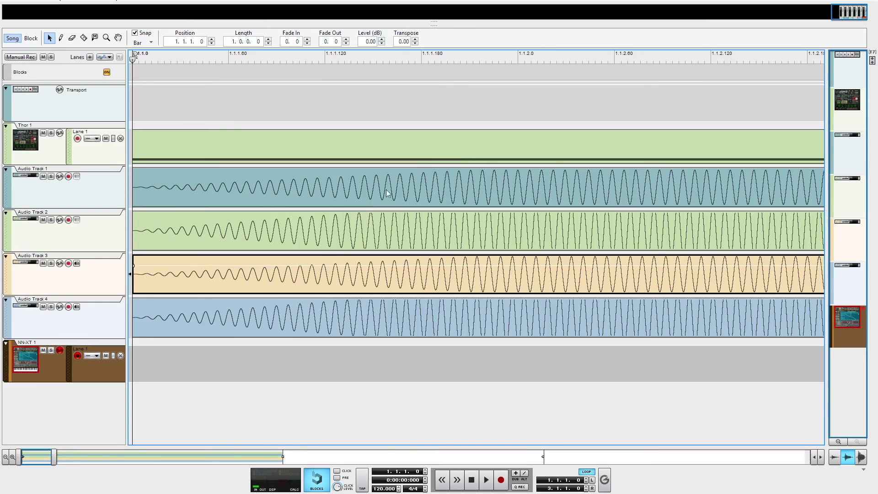
right_click(350, 272)
mouse_move(450, 106)
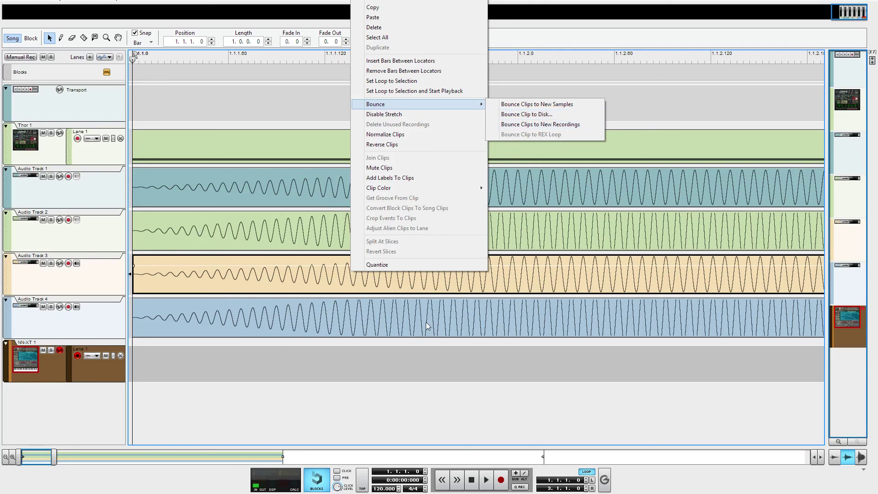
left_click(415, 405)
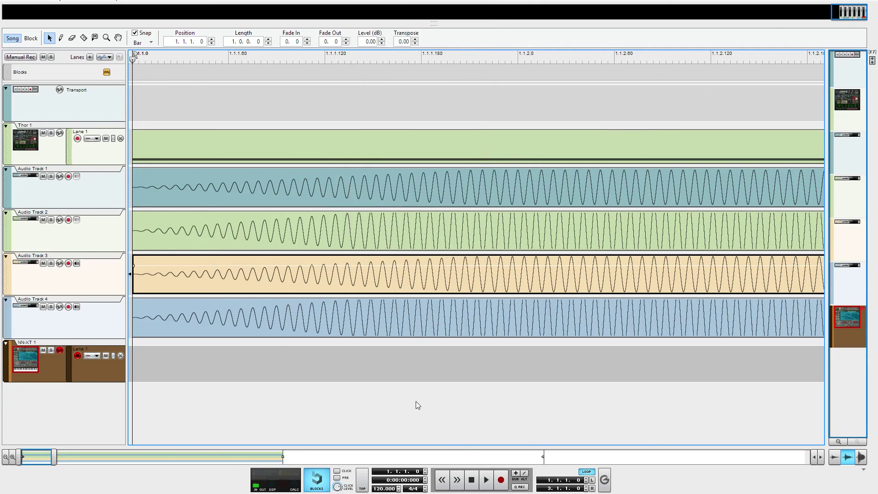
Return to the rack and load Audio Track 2-32.wav from the Bounce 32-bit folder into the NN-XT as an additional sample
key("F5")
key("F6")
scroll(460, 226, "down", 3)
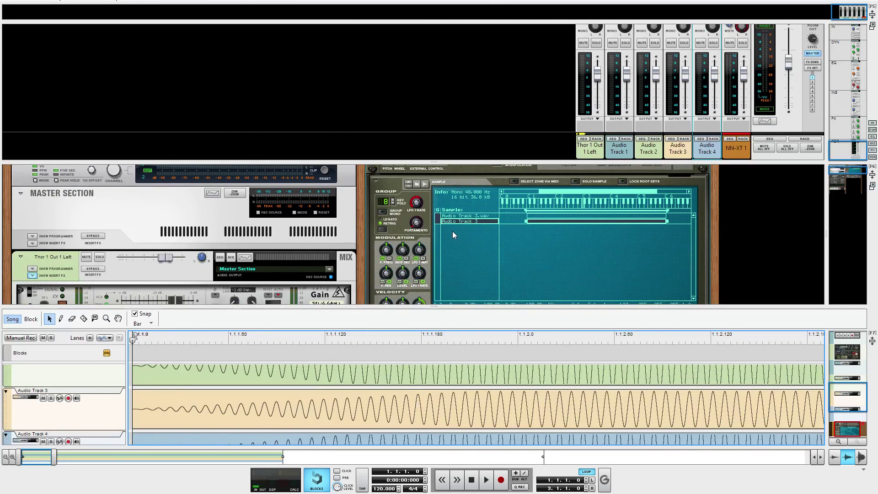
key("F6")
left_click(503, 150)
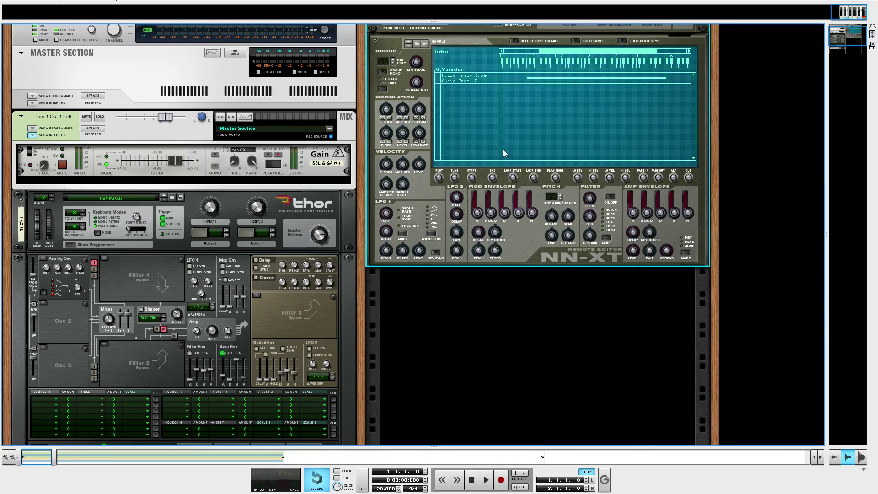
right_click(462, 104)
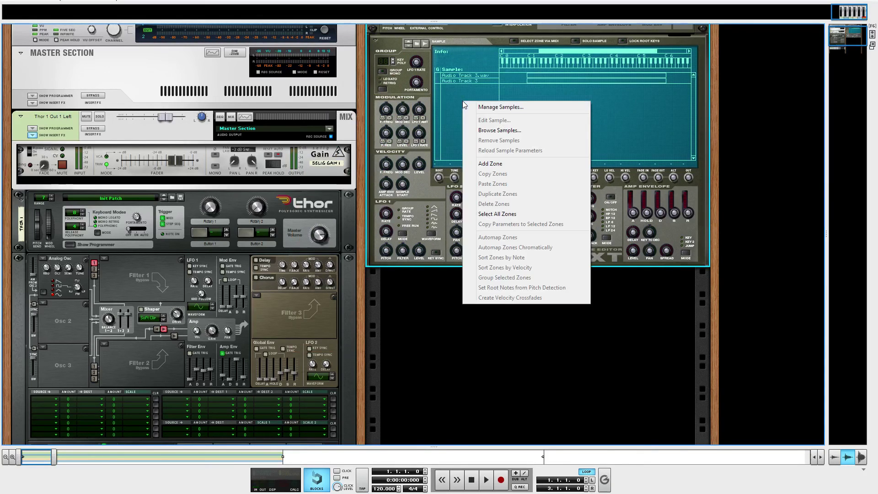
left_click(500, 131)
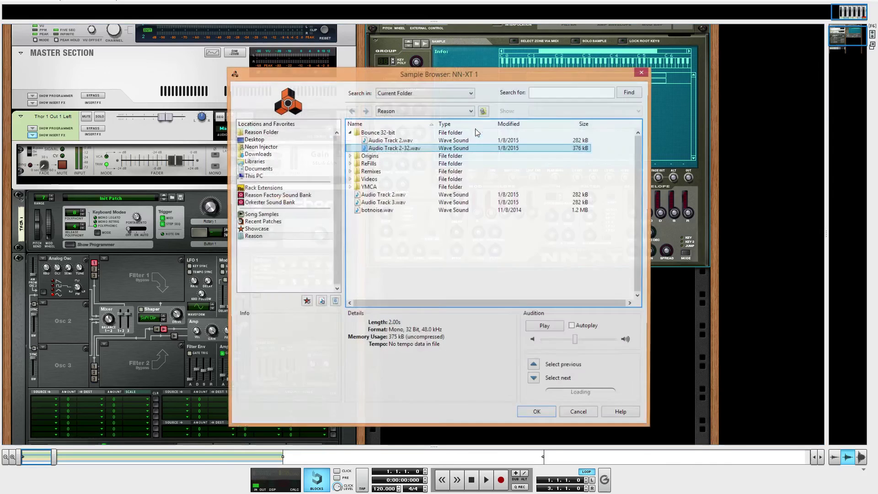
double_click(390, 148)
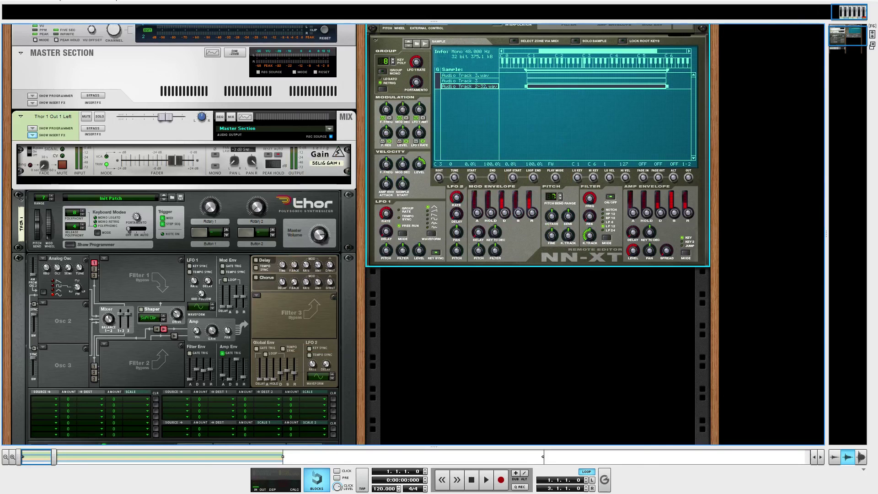
Quit Reason and answer the closing prompt to return to the desktop
key("ctrl+q")
left_click(443, 255)
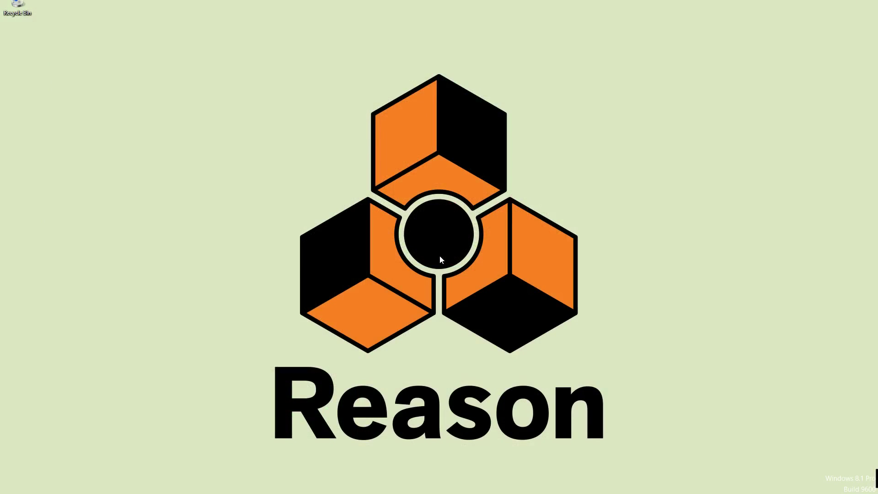